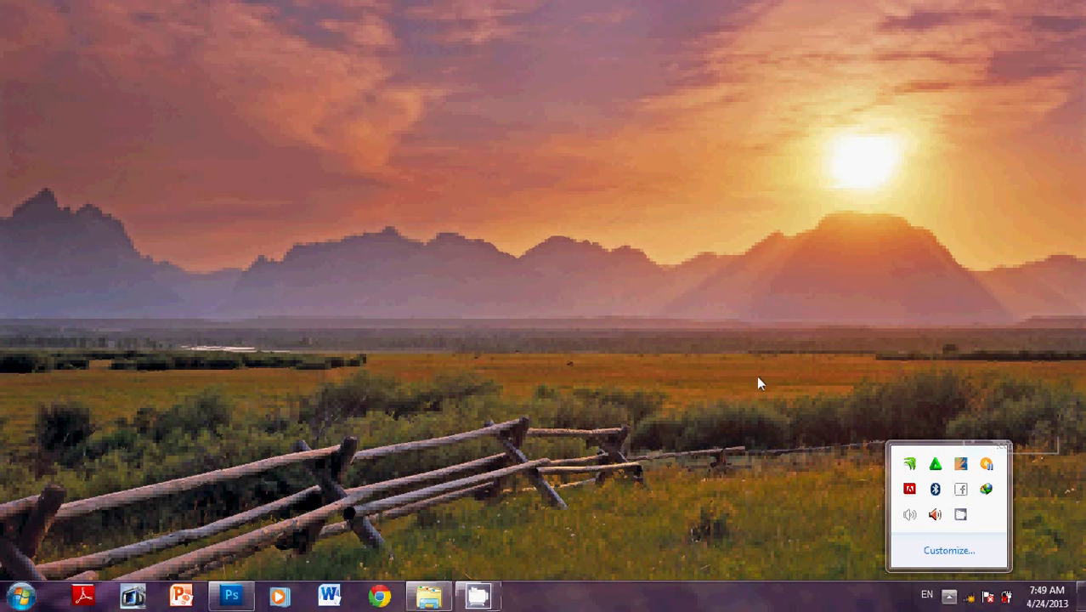
Close the notification-area overflow popup so the Windows 7 desktop is clear.
{"action": "left_click", "coordinate": [759, 383]}
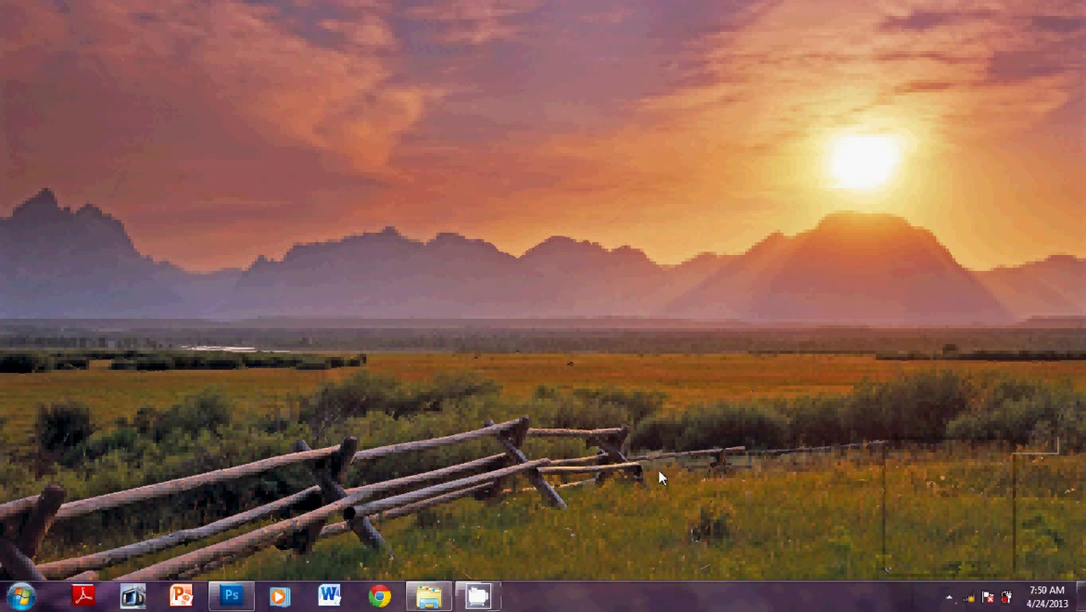
Restore Photoshop, check IMG_4769.JPG, then return to the Ubuntu10_4_grey wallpaper document.
{"action": "left_click", "coordinate": [228, 597]}
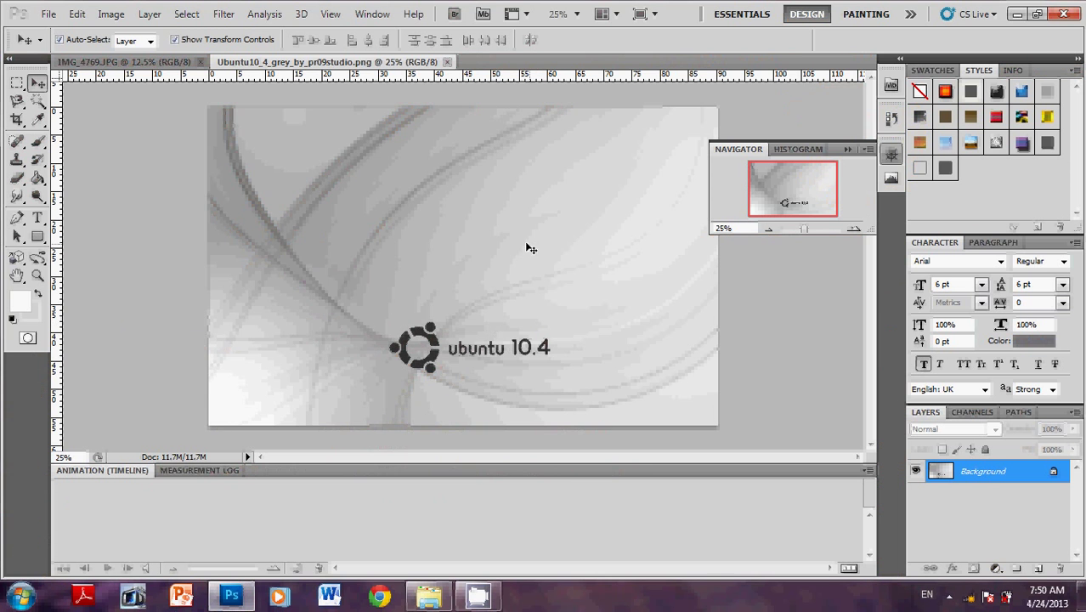
{"action": "left_click", "coordinate": [142, 68]}
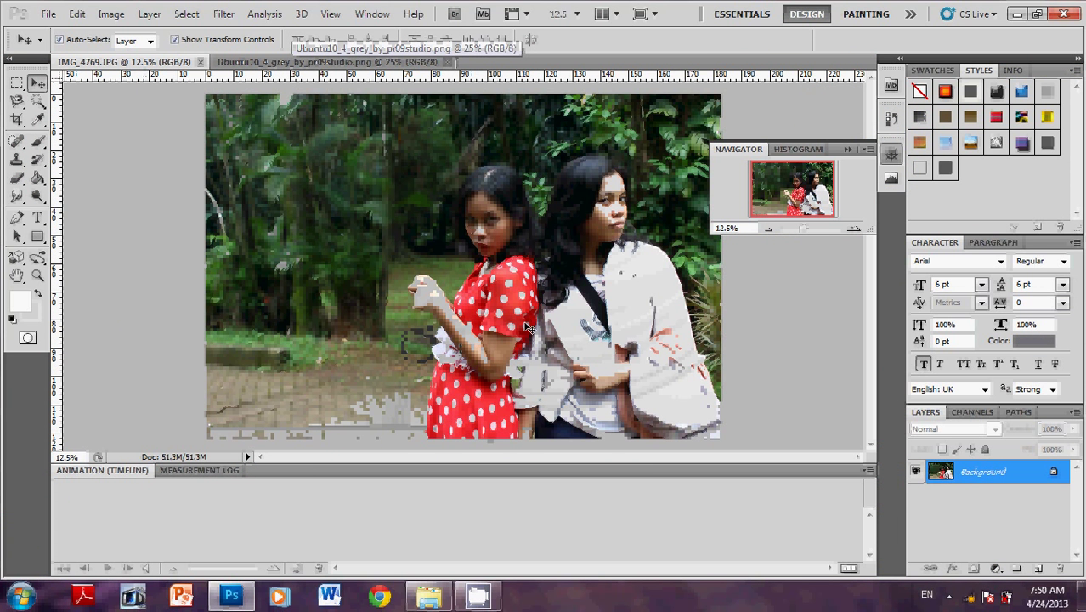
{"action": "left_click", "coordinate": [328, 65]}
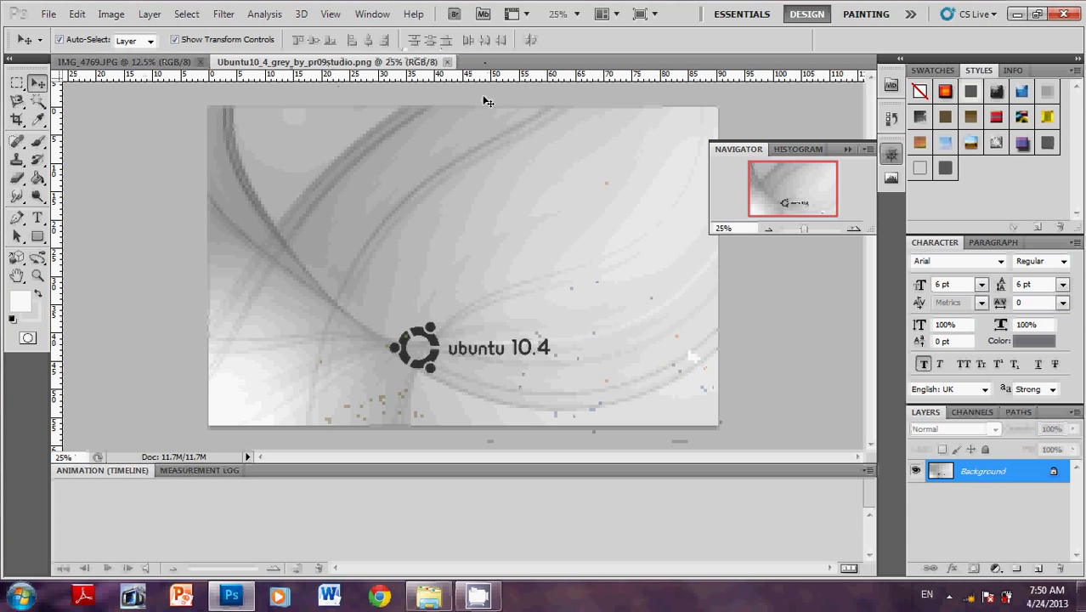
Create a new Photo-preset document, 8 x 10 landscape (10 x 8 in) at 300 pixels/inch.
{"action": "key", "text": "ctrl+n"}
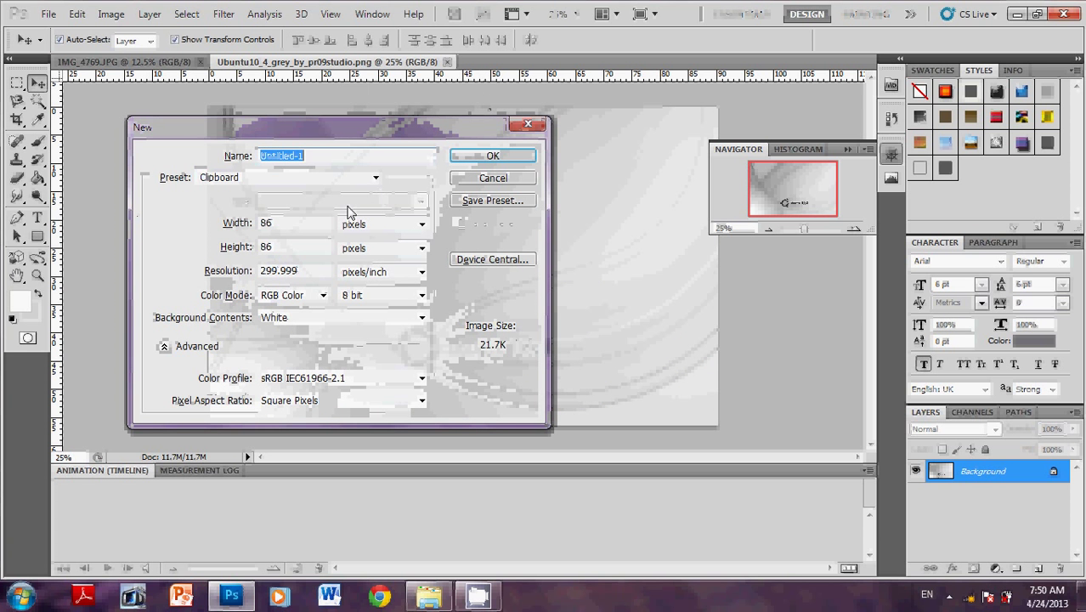
{"action": "left_click", "coordinate": [323, 179]}
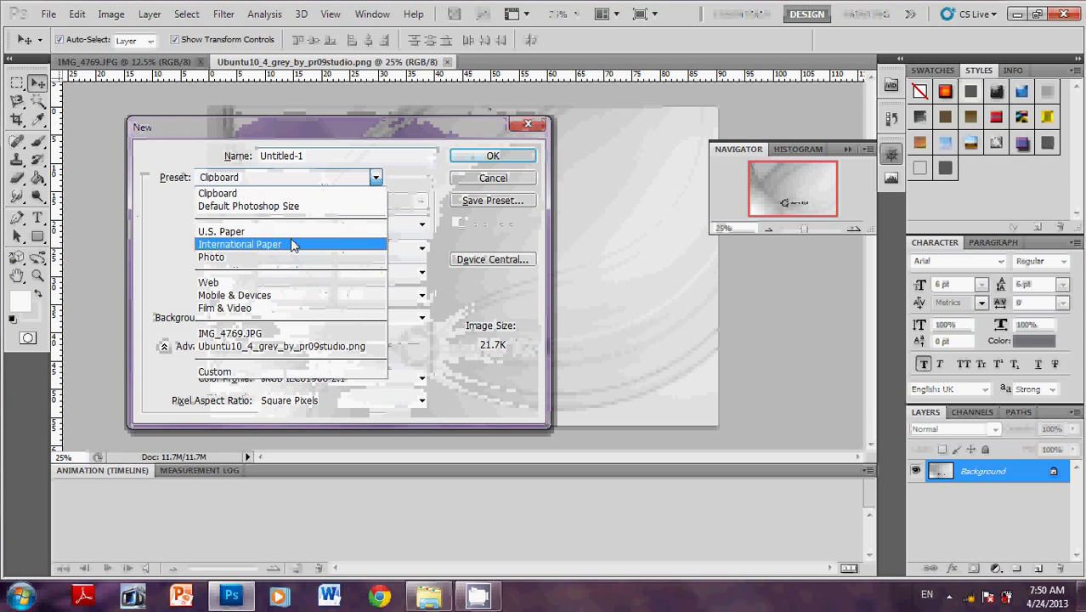
{"action": "left_click", "coordinate": [289, 243]}
{"action": "left_click", "coordinate": [272, 180]}
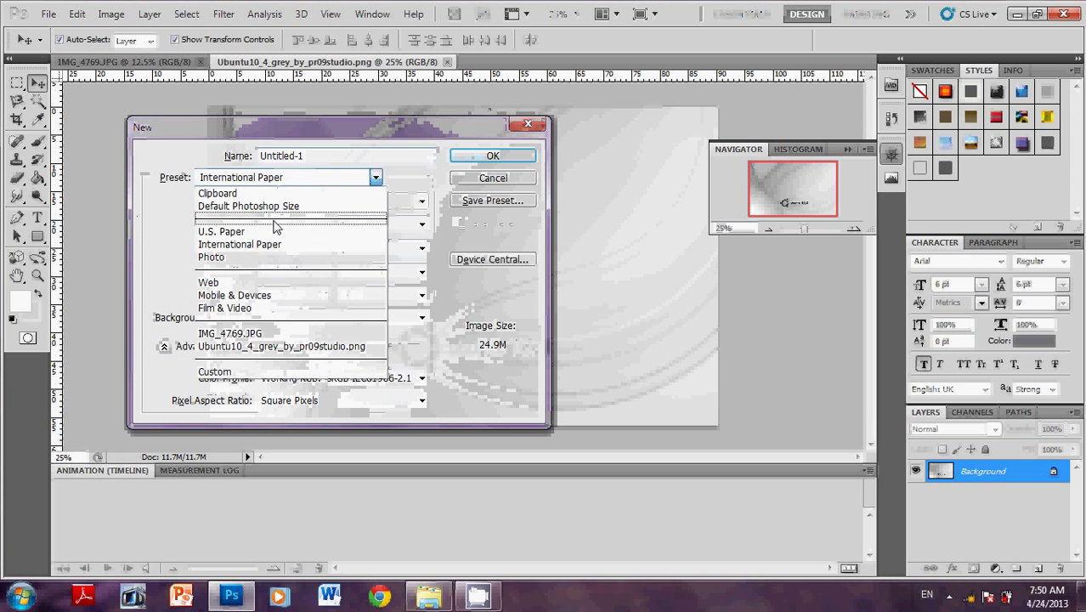
{"action": "left_click", "coordinate": [276, 257]}
{"action": "left_click", "coordinate": [289, 201]}
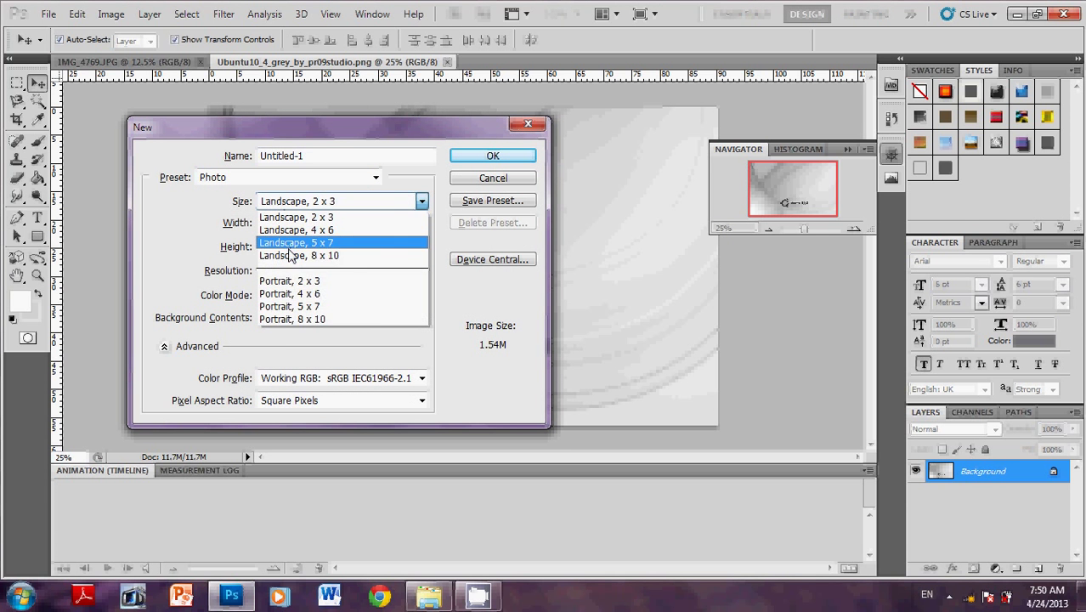
{"action": "left_click", "coordinate": [290, 255]}
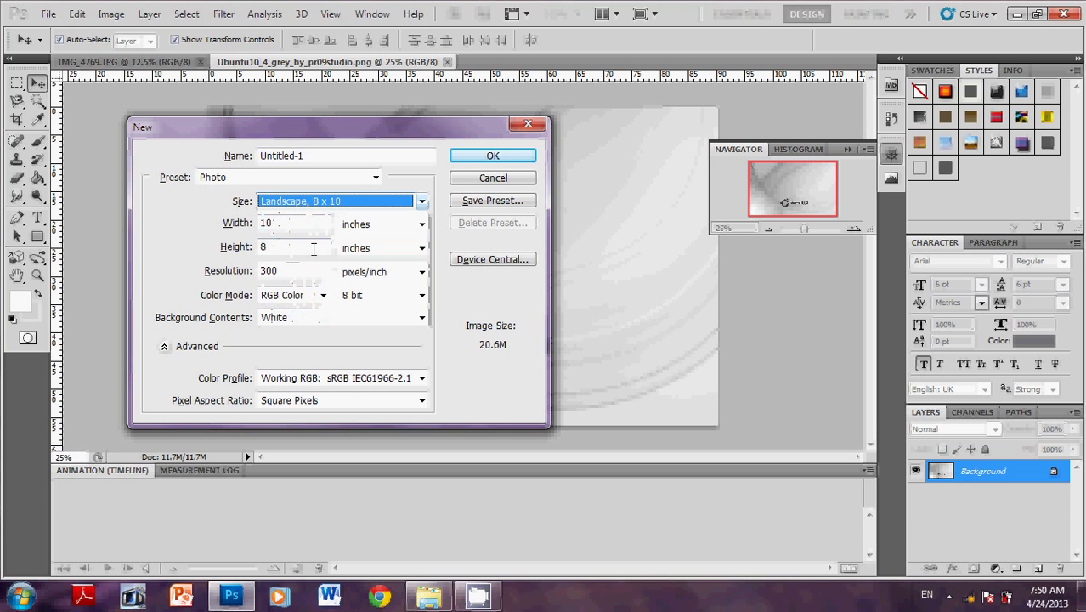
{"action": "left_click", "coordinate": [462, 158]}
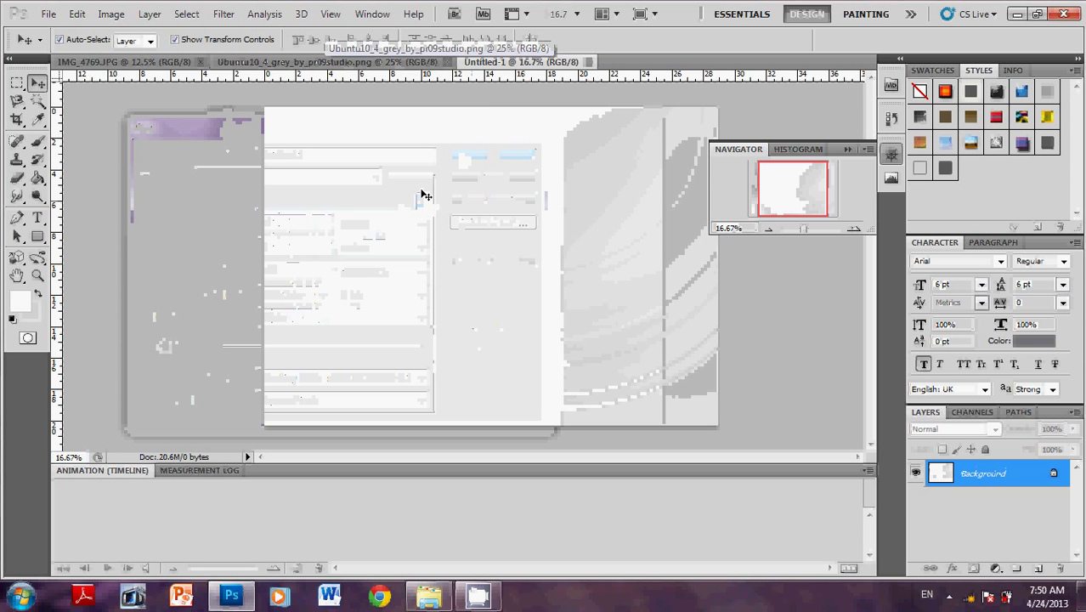
Draw a rectangular marquee over the Ubuntu wallpaper's left portion, top to bottom, including the logo.
{"action": "left_click", "coordinate": [316, 63]}
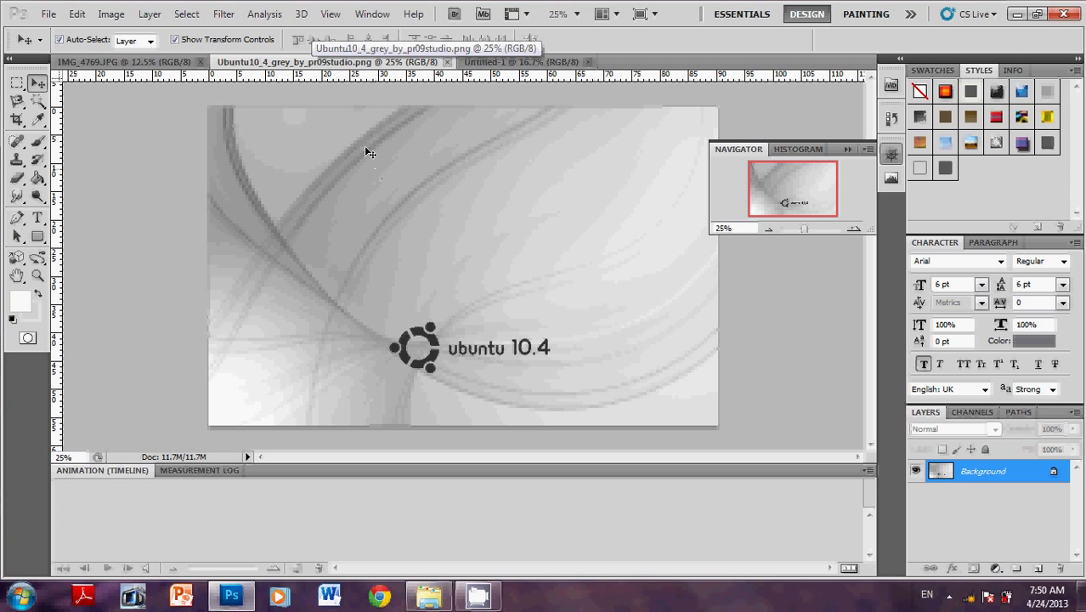
{"action": "left_click", "coordinate": [17, 83]}
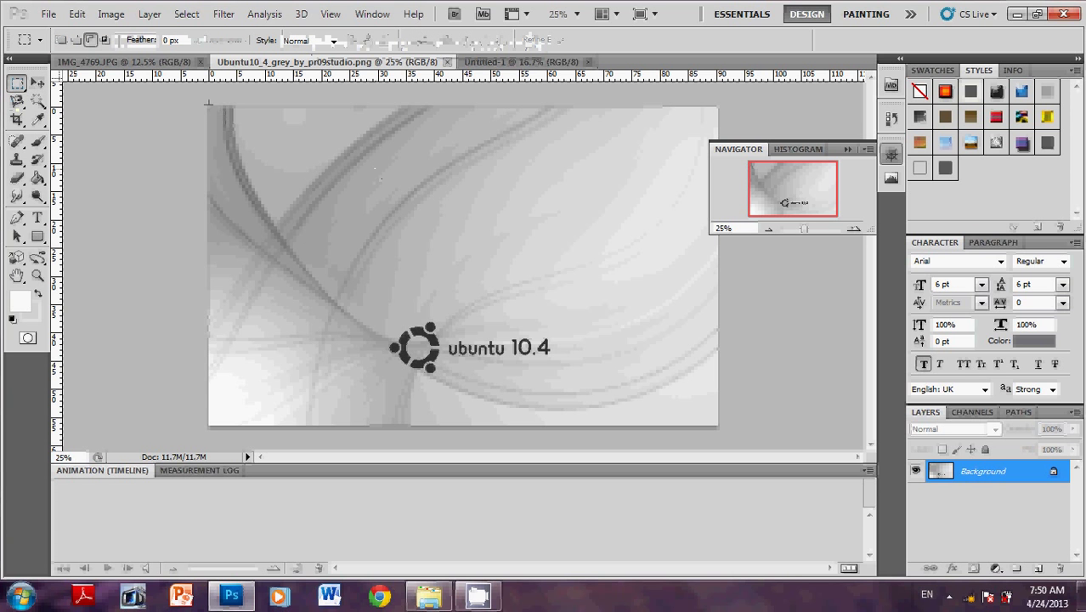
{"action": "left_click_drag", "start_coordinate": [358, 298], "coordinate": [439, 433]}
{"action": "left_click_drag", "start_coordinate": [439, 433], "coordinate": [440, 425]}
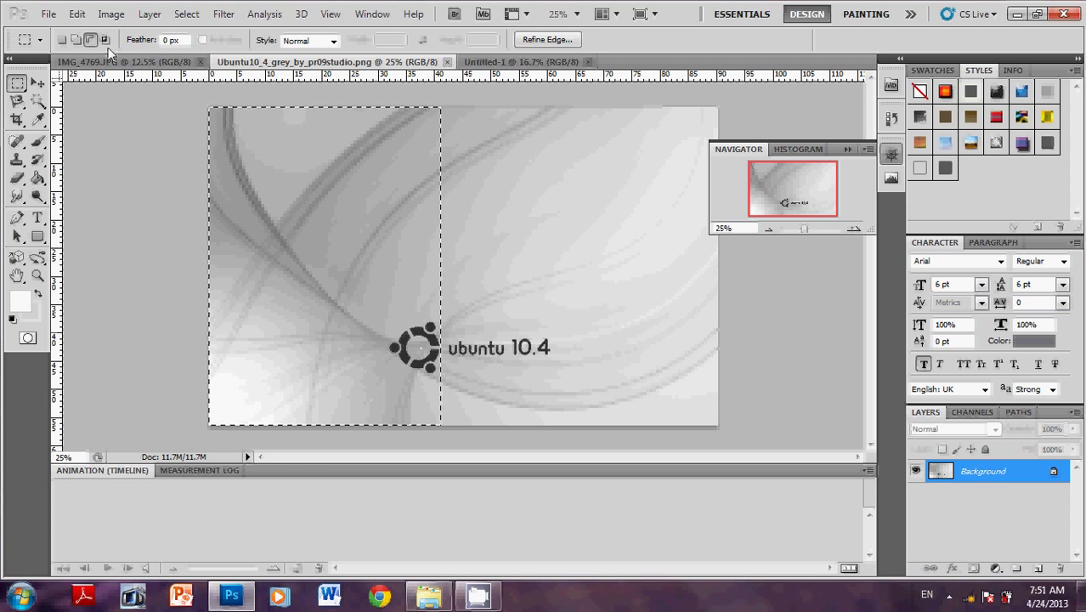
Copy the wallpaper selection and paste it into Untitled-1 as Layer 1.
{"action": "left_click", "coordinate": [77, 15]}
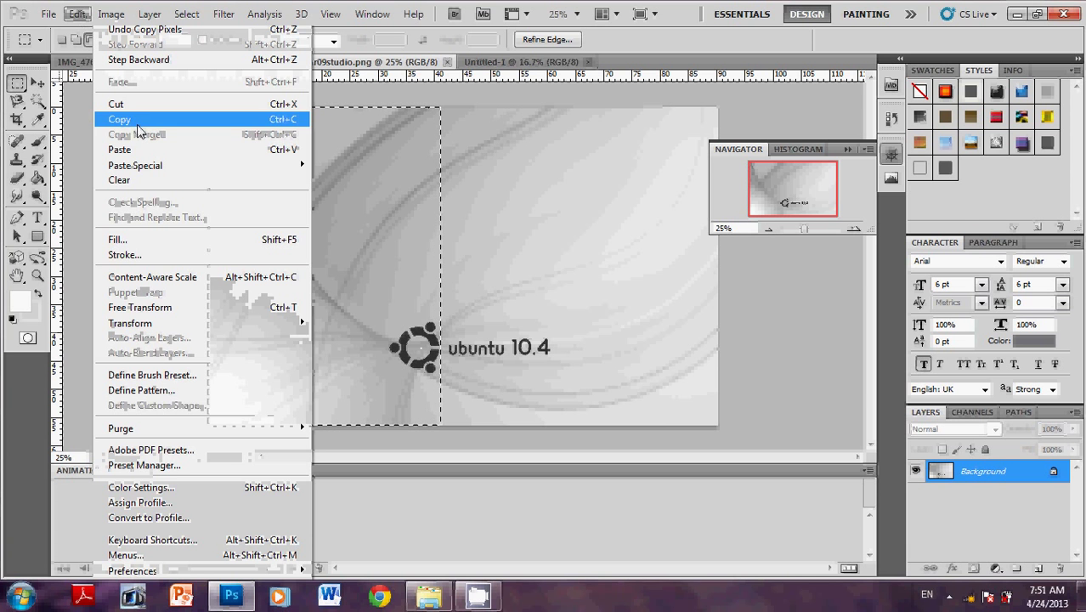
{"action": "left_click", "coordinate": [136, 122]}
{"action": "left_click", "coordinate": [501, 62]}
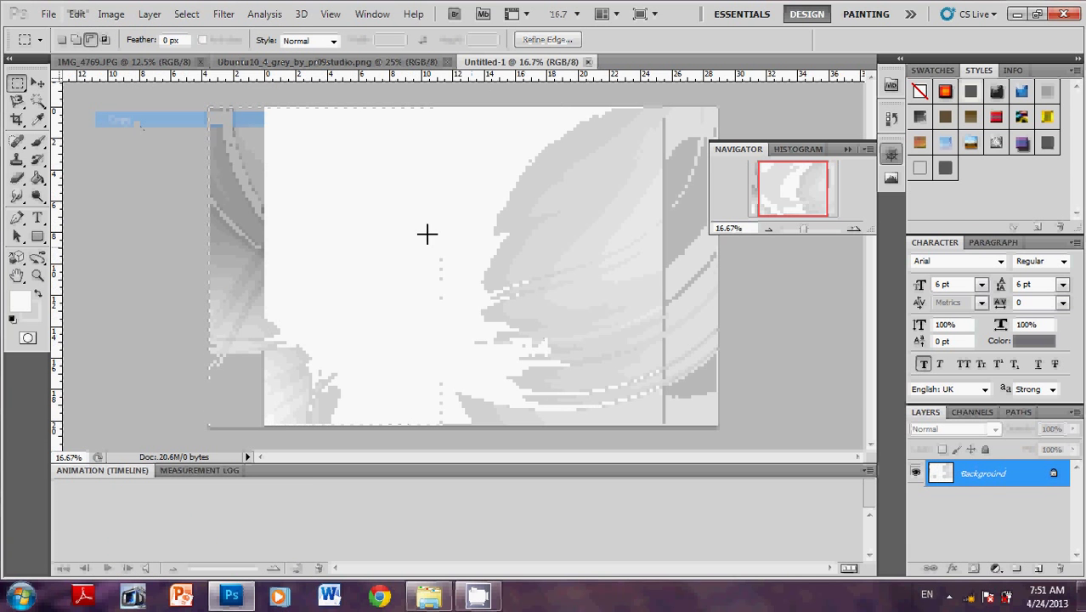
{"action": "key", "text": "ctrl+v"}
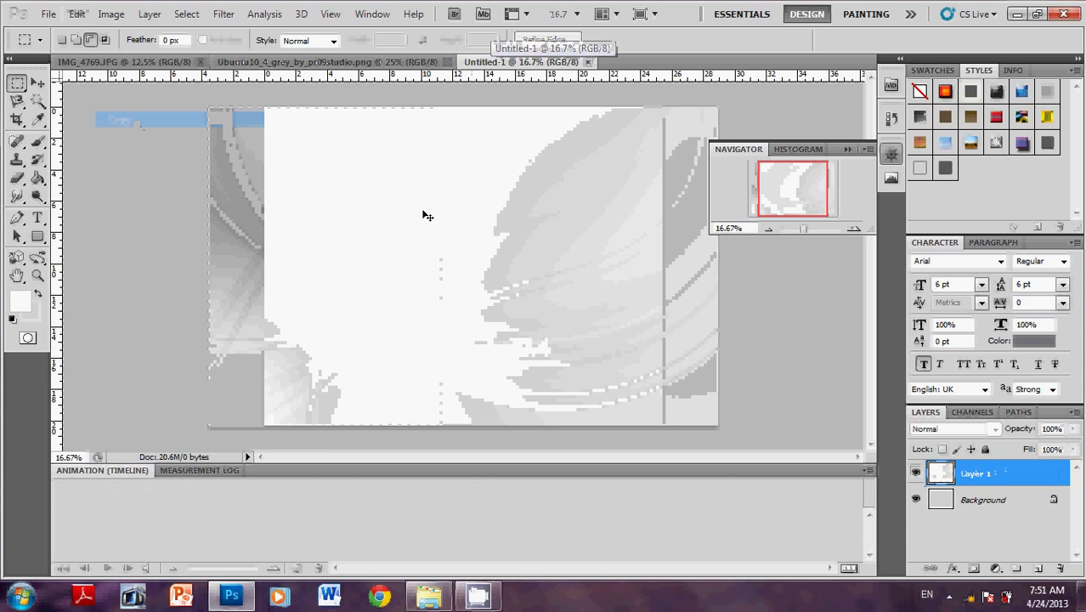
{"action": "key", "text": "ctrl+z"}
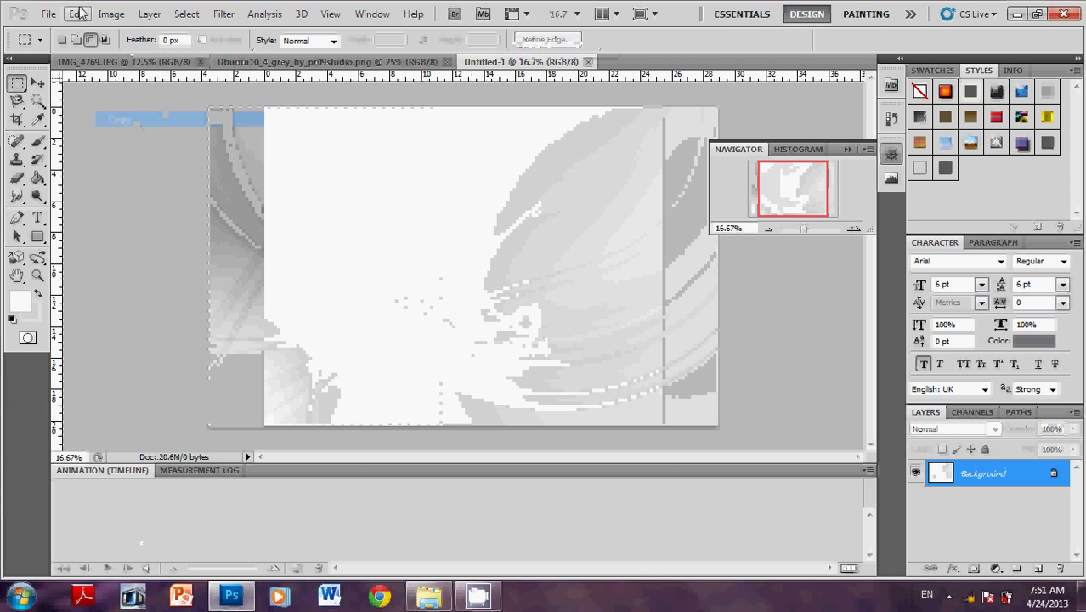
{"action": "left_click", "coordinate": [76, 14]}
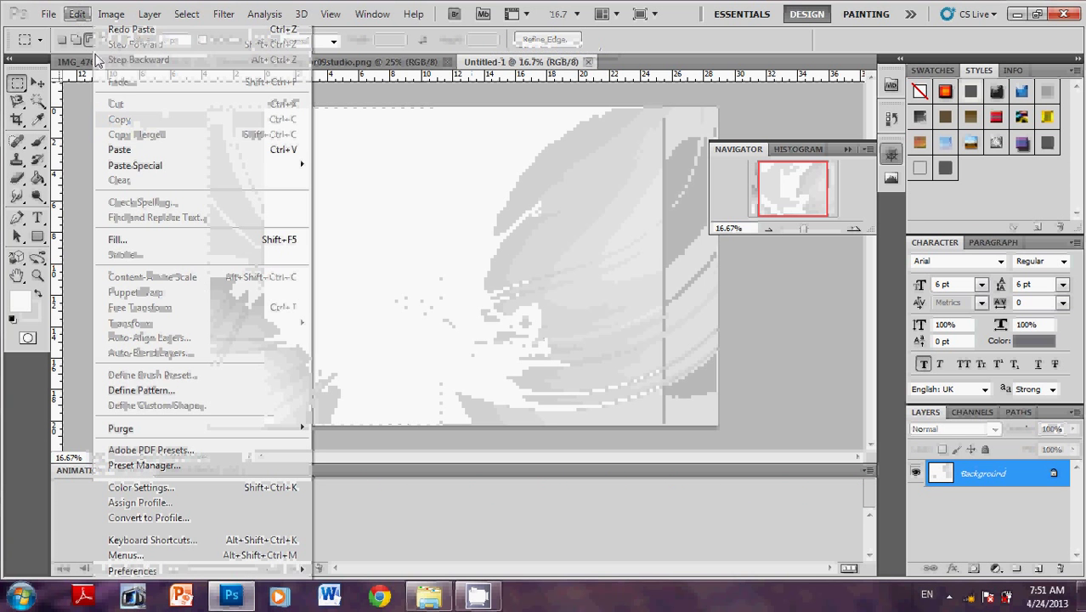
{"action": "left_click", "coordinate": [142, 151]}
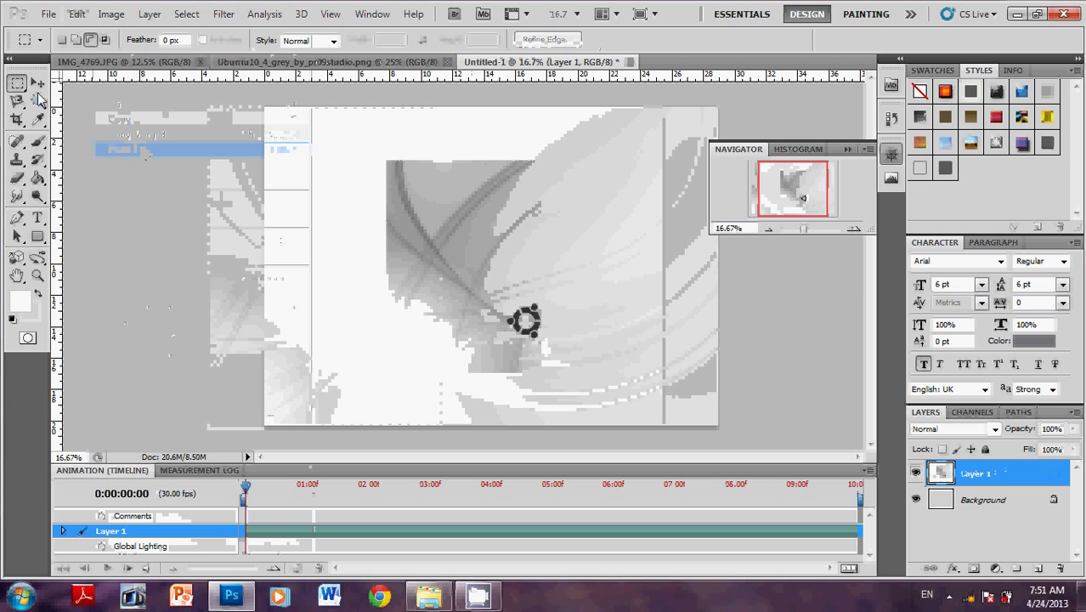
Move Layer 1 toward the upper left and stretch it to fill the canvas.
{"action": "left_click", "coordinate": [39, 82]}
{"action": "left_click_drag", "start_coordinate": [432, 226], "coordinate": [310, 173]}
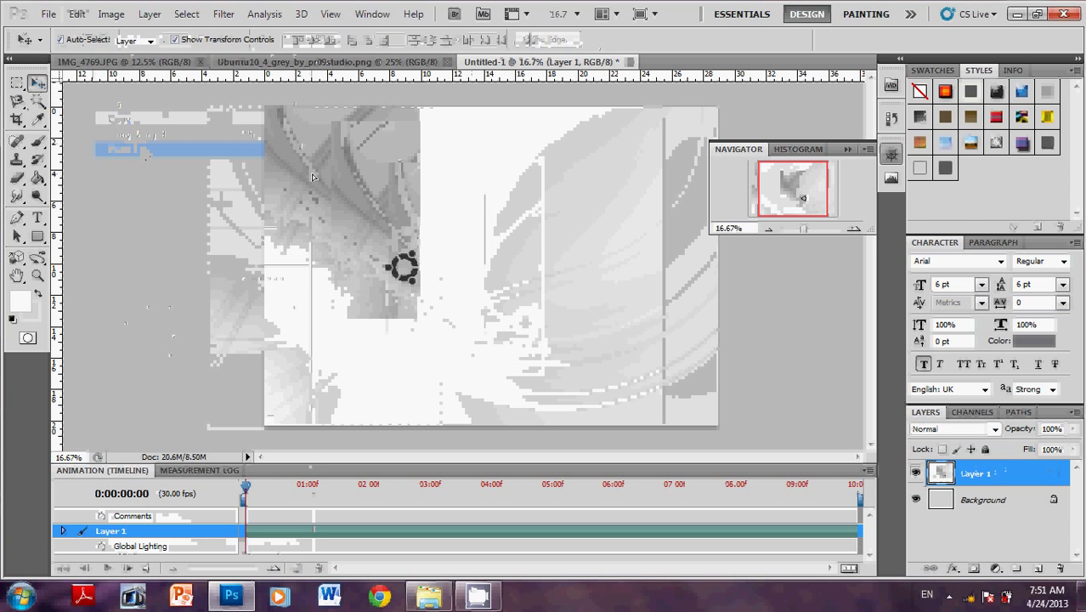
{"action": "mouse_move", "coordinate": [421, 320]}
{"action": "left_mouse_down"}
{"action": "mouse_move", "coordinate": [635, 434]}
{"action": "mouse_move", "coordinate": [657, 414]}
{"action": "left_mouse_up"}
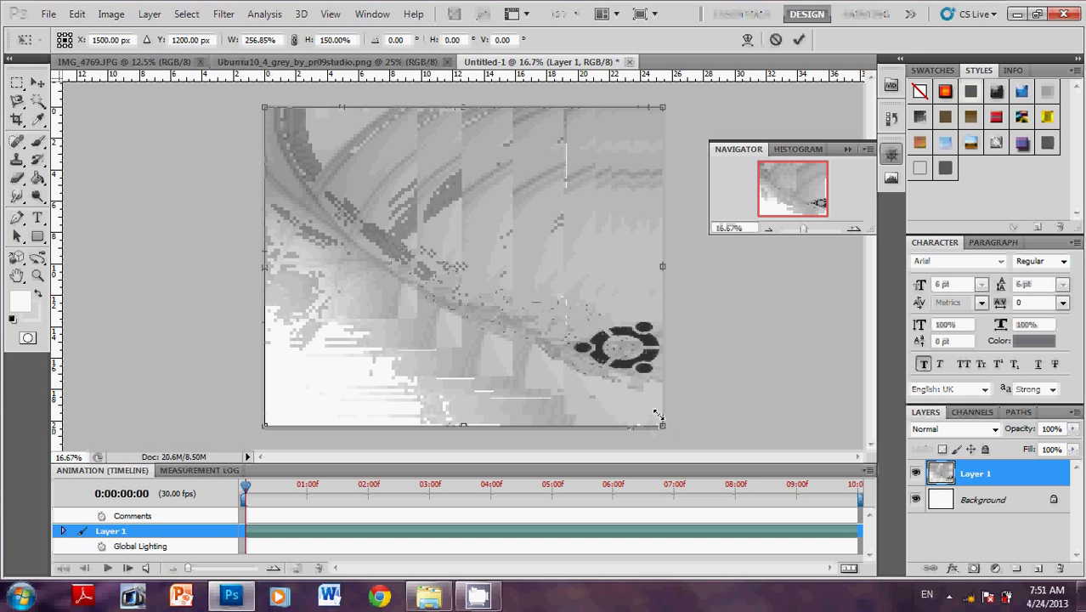
Commit the stretched wallpaper transform, then switch to the IMG_4769.JPG photo.
{"action": "left_click", "coordinate": [798, 40]}
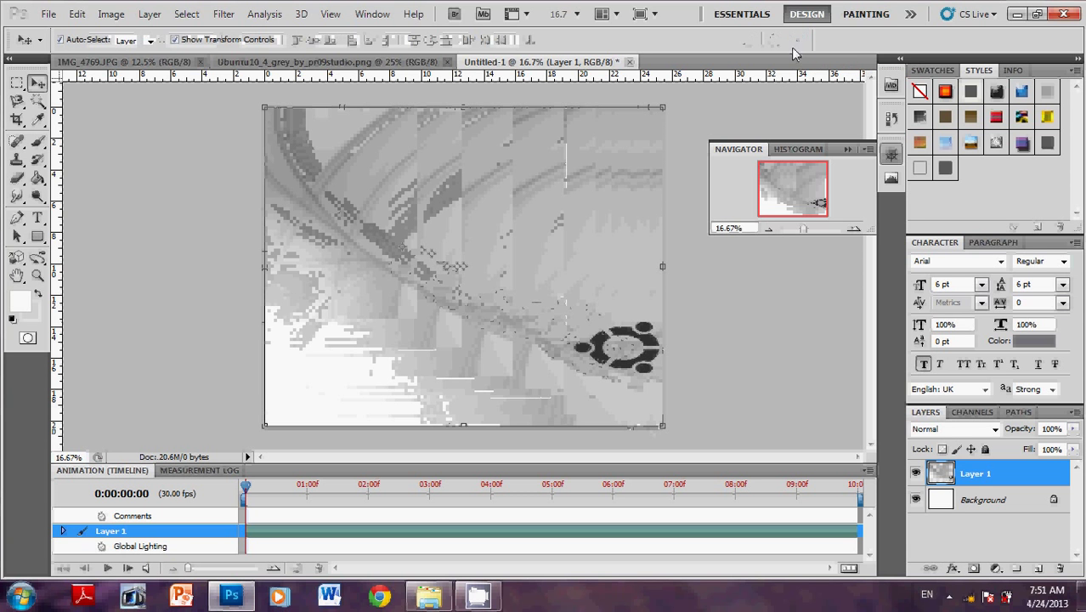
{"action": "left_click", "coordinate": [250, 165]}
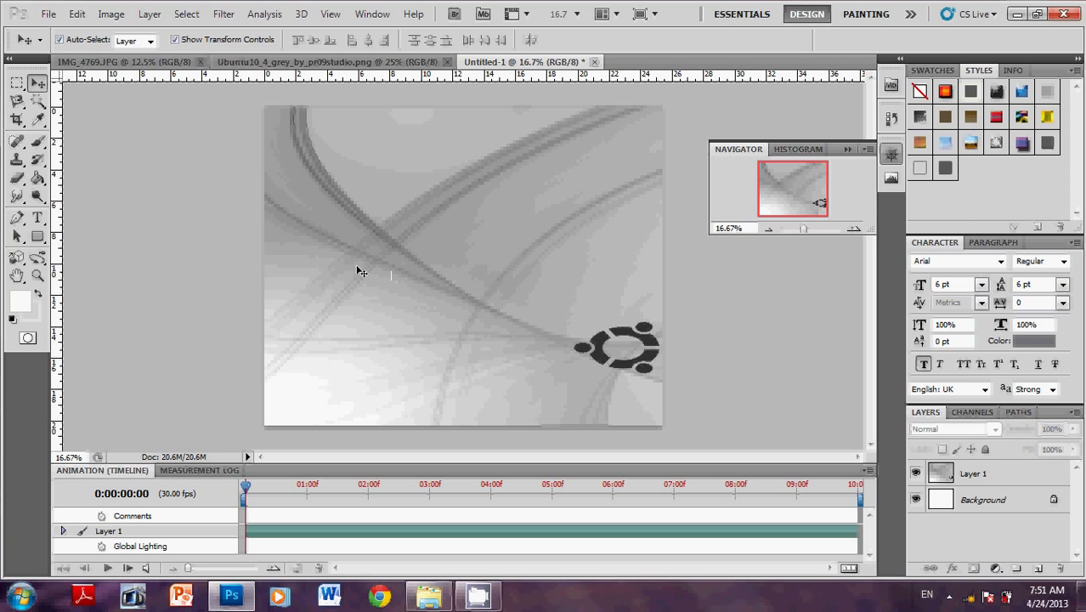
{"action": "left_click", "coordinate": [130, 62]}
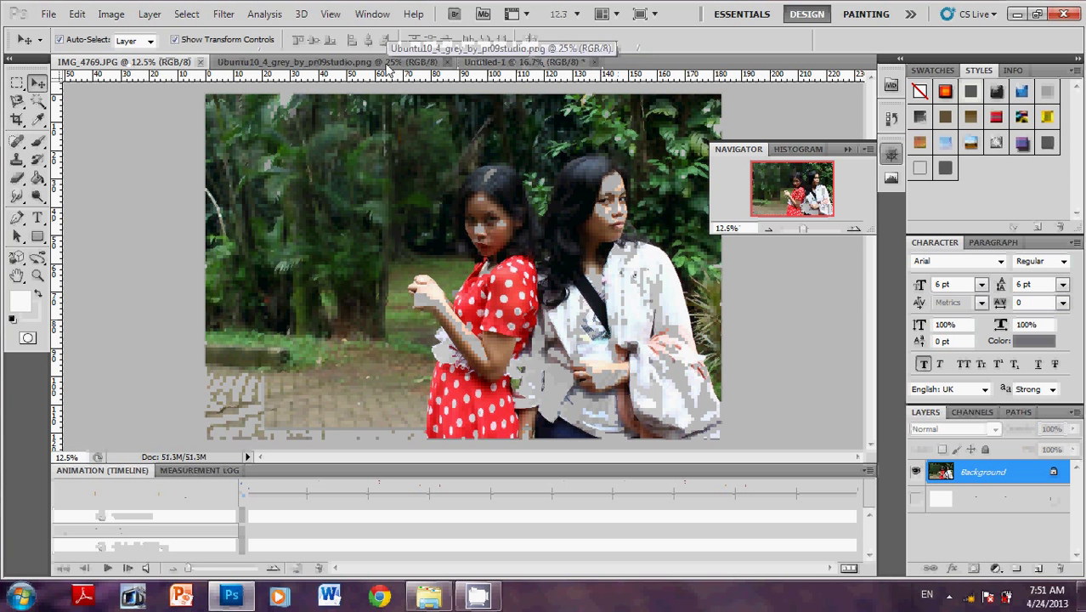
Show IMG_4769.JPG zoomed in to 25% and panned down, with the Magnetic Lasso selected.
{"action": "left_click", "coordinate": [387, 64]}
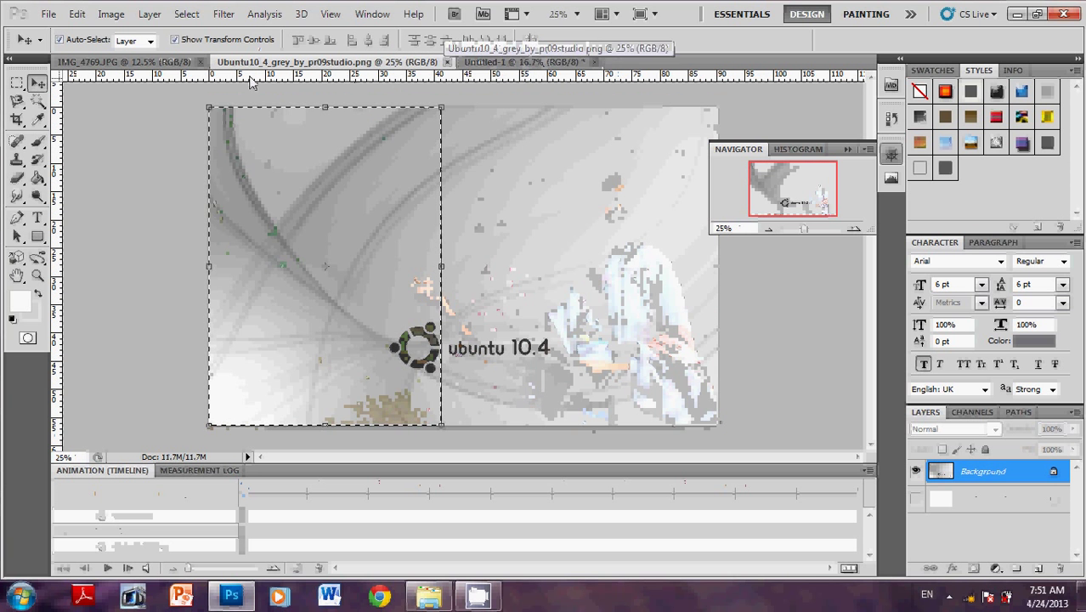
{"action": "left_click", "coordinate": [146, 62]}
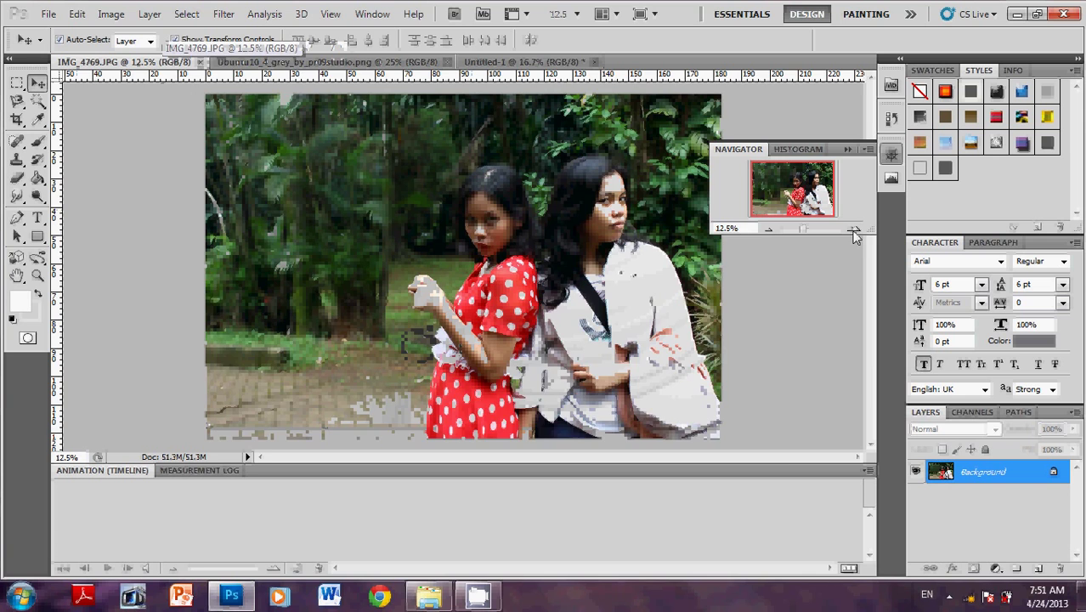
{"action": "left_click", "coordinate": [852, 231]}
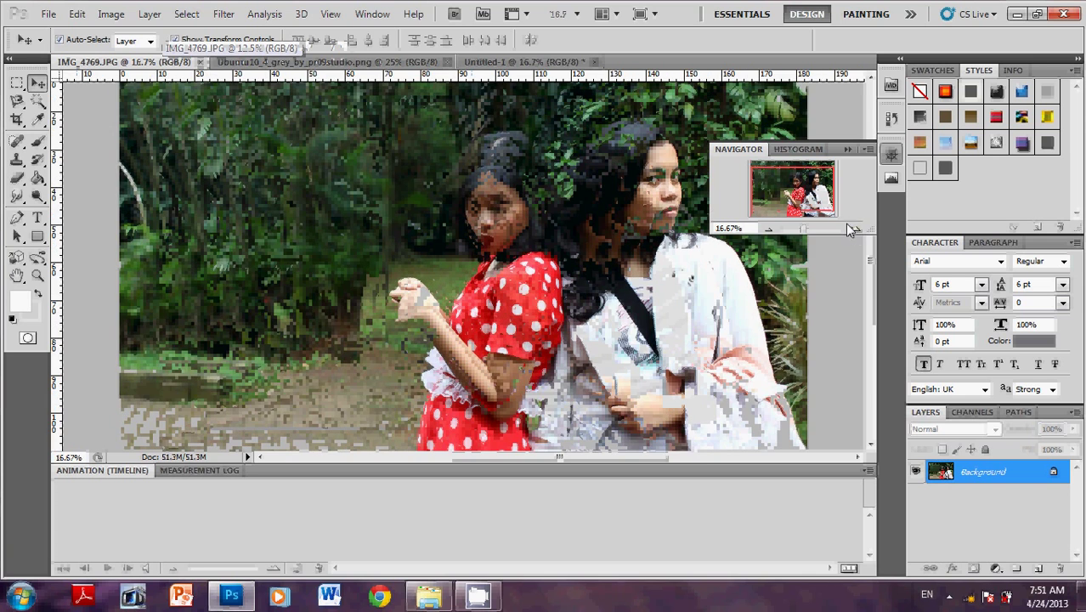
{"action": "left_click", "coordinate": [852, 231]}
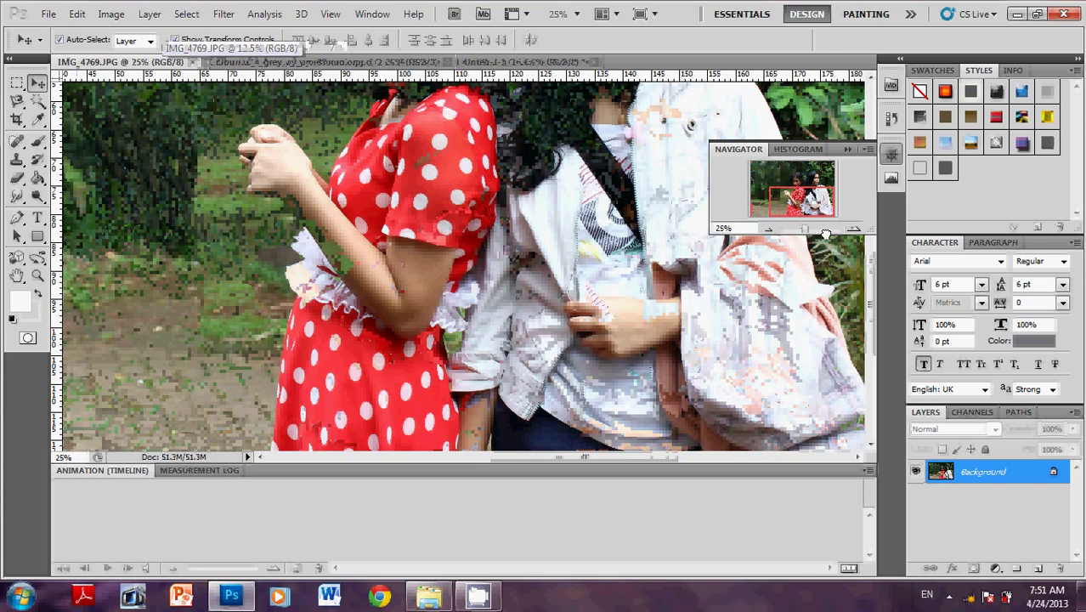
{"action": "scroll", "coordinate": [748, 357], "scroll_direction": "down", "scroll_amount": 3}
{"action": "left_click_drag", "start_coordinate": [637, 458], "coordinate": [673, 458]}
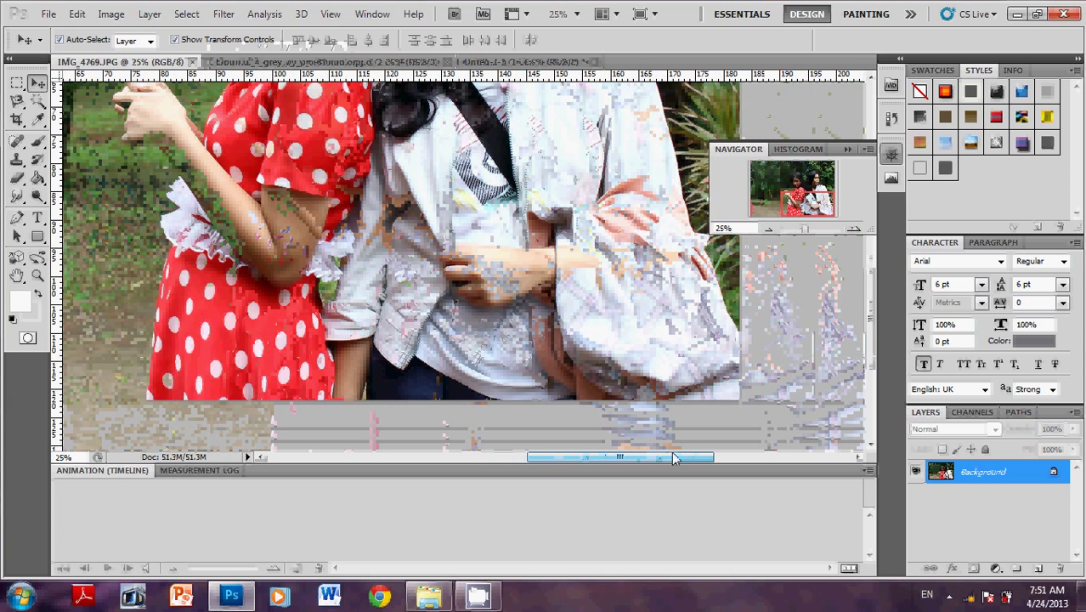
{"action": "left_click", "coordinate": [18, 101]}
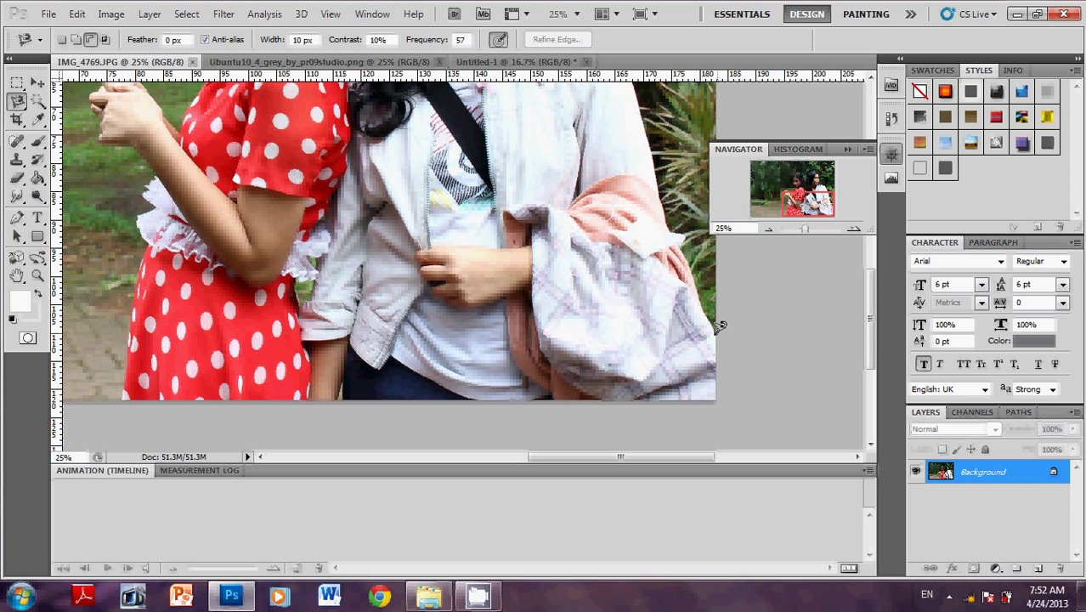
Trace a magnetic lasso path from the shirt edge around both girls' heads, removing stray anchors.
{"action": "left_click", "coordinate": [715, 329]}
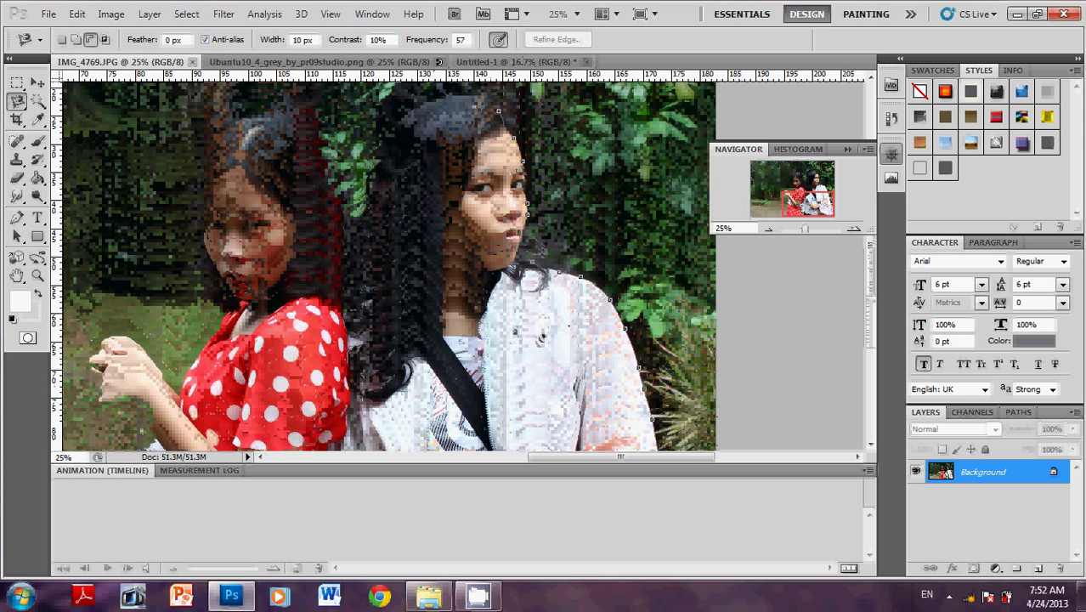
{"action": "key", "text": "BackSpace"}
{"action": "key", "text": "BackSpace"}
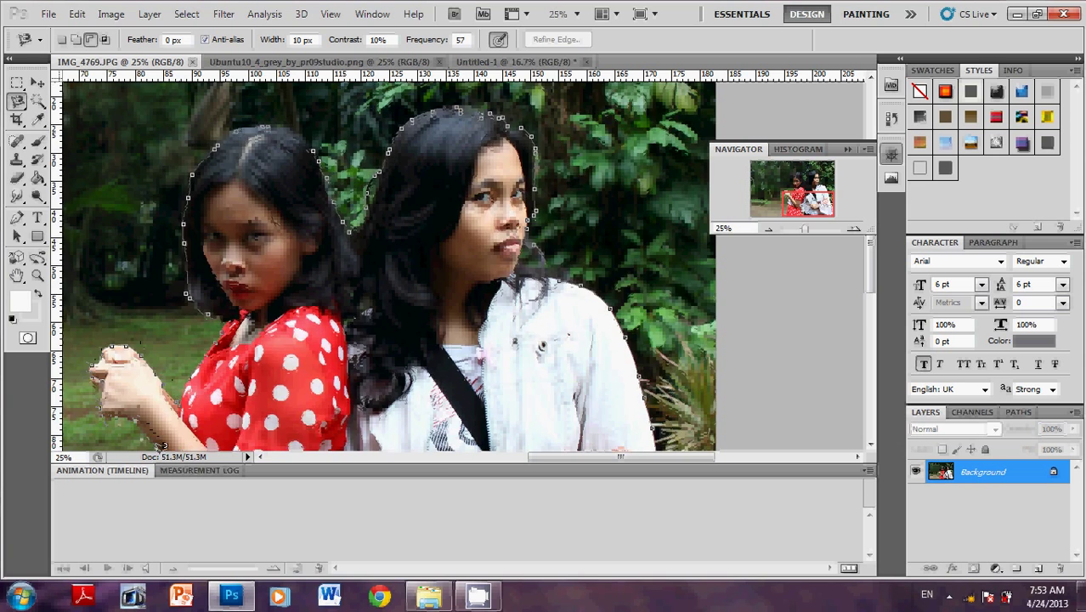
Finish tracing down around the left girl's hands and close the outline into a selection.
{"action": "scroll", "coordinate": [156, 440], "scroll_direction": "down", "scroll_amount": 2}
{"action": "scroll", "coordinate": [161, 442], "scroll_direction": "down", "scroll_amount": 2}
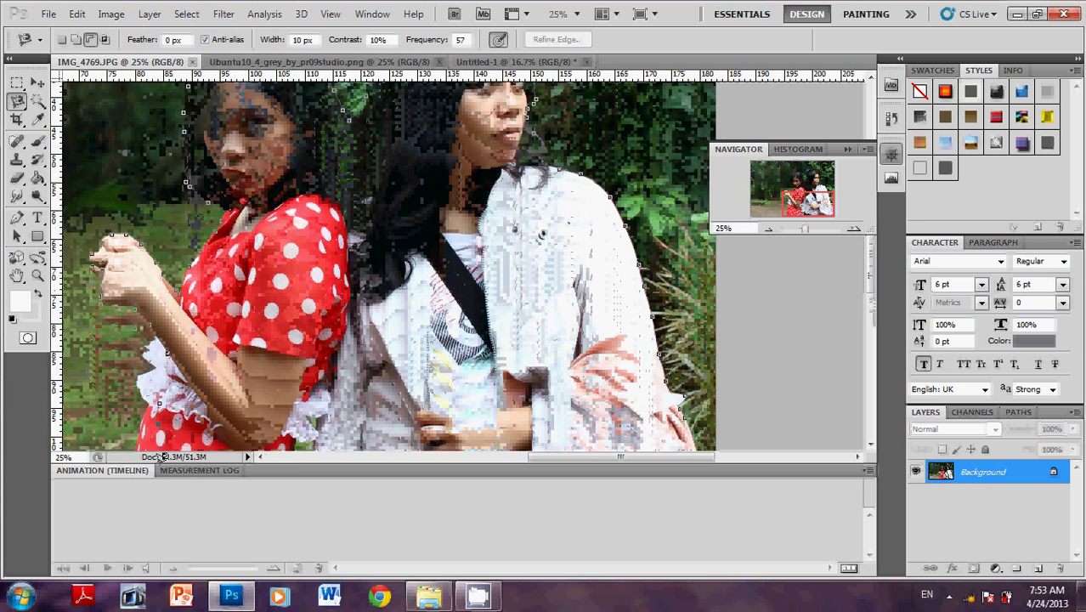
{"action": "scroll", "coordinate": [158, 429], "scroll_direction": "down", "scroll_amount": 2}
{"action": "scroll", "coordinate": [154, 416], "scroll_direction": "down", "scroll_amount": 2}
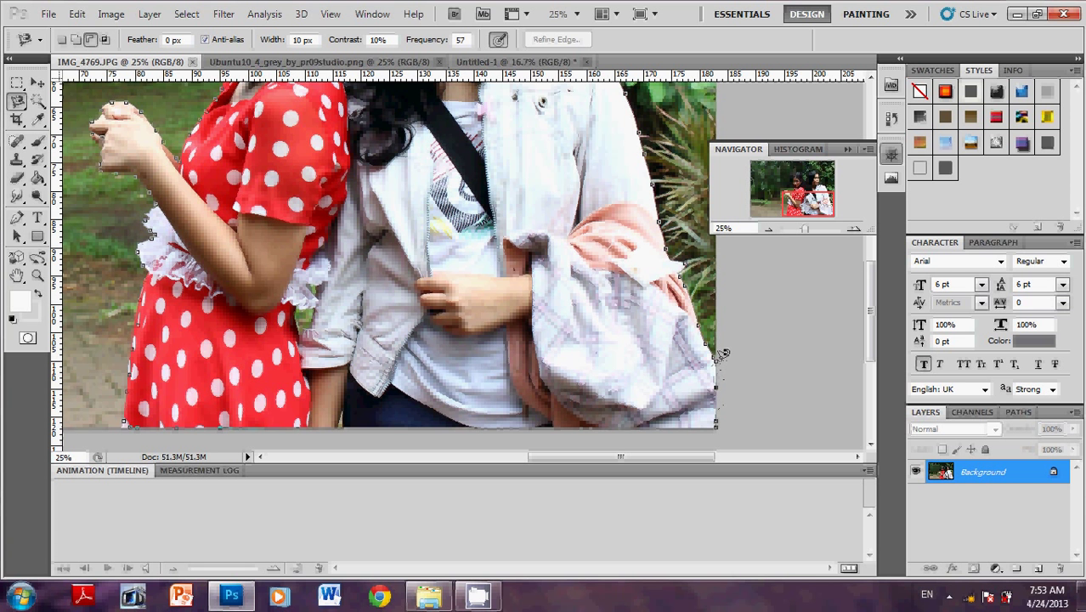
{"action": "double_click", "coordinate": [718, 355]}
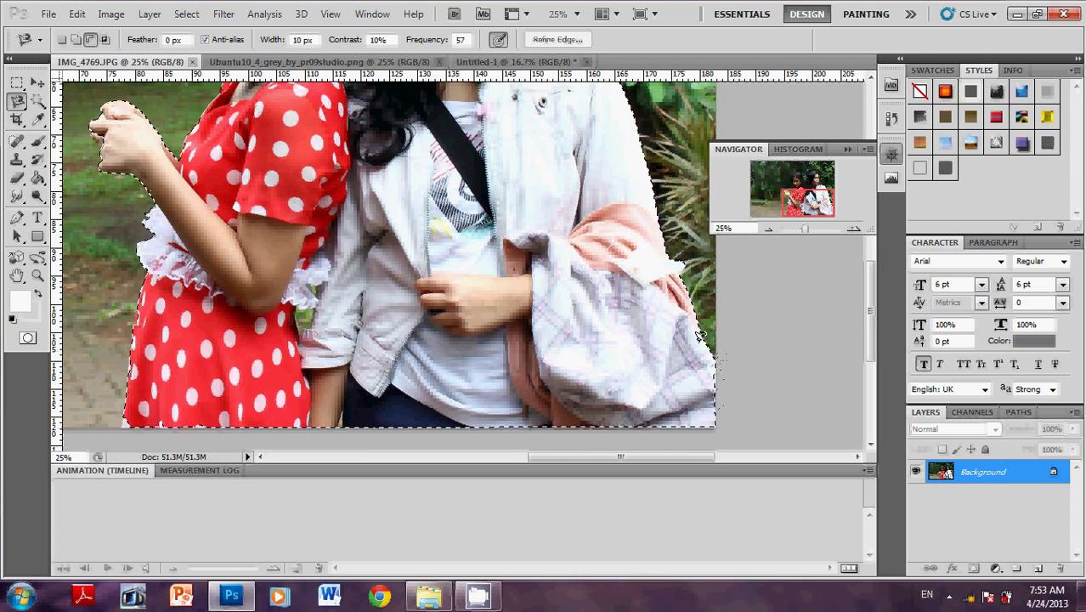
Zoom out to show both girls and cut the selection from the photo.
{"action": "scroll", "coordinate": [612, 255], "scroll_direction": "up", "scroll_amount": 3}
{"action": "scroll", "coordinate": [612, 255], "scroll_direction": "up", "scroll_amount": 3}
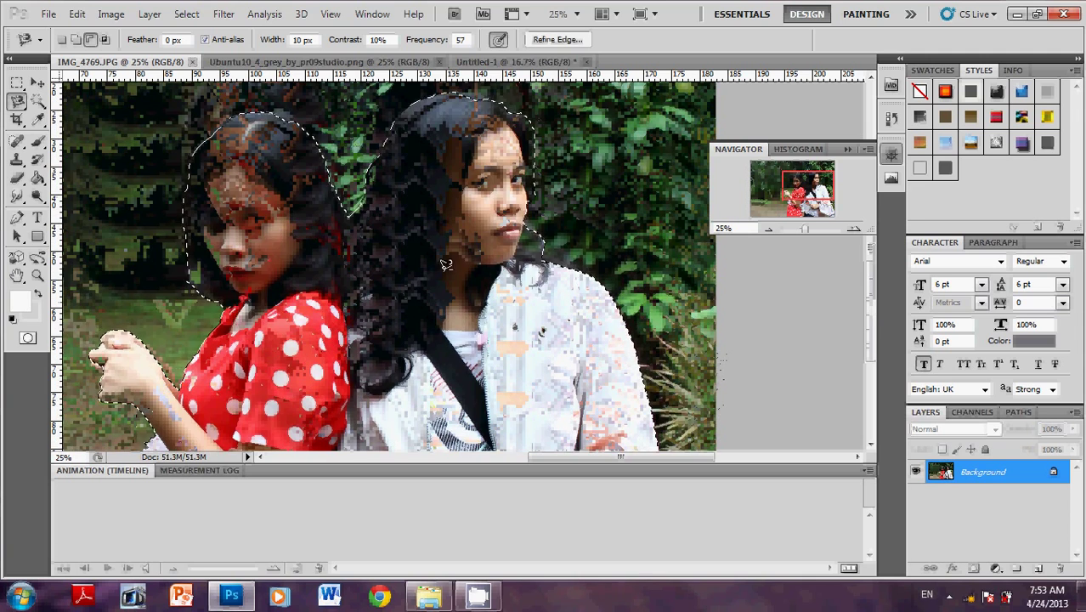
{"action": "left_click", "coordinate": [773, 228]}
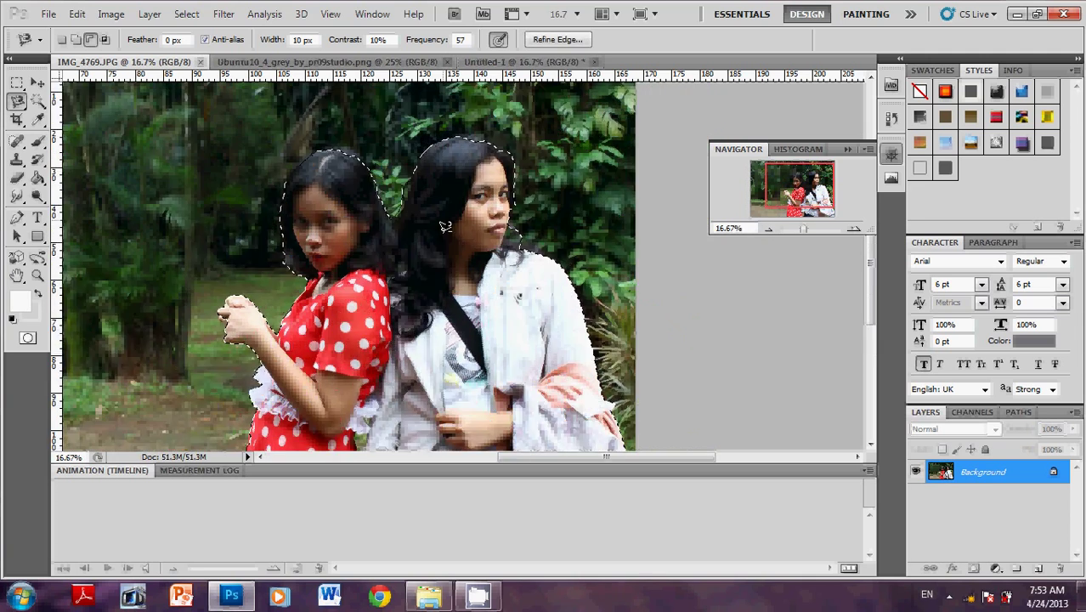
{"action": "mouse_move", "coordinate": [407, 306]}
{"action": "left_mouse_down"}
{"action": "mouse_move", "coordinate": [406, 404]}
{"action": "mouse_move", "coordinate": [437, 319]}
{"action": "left_mouse_up"}
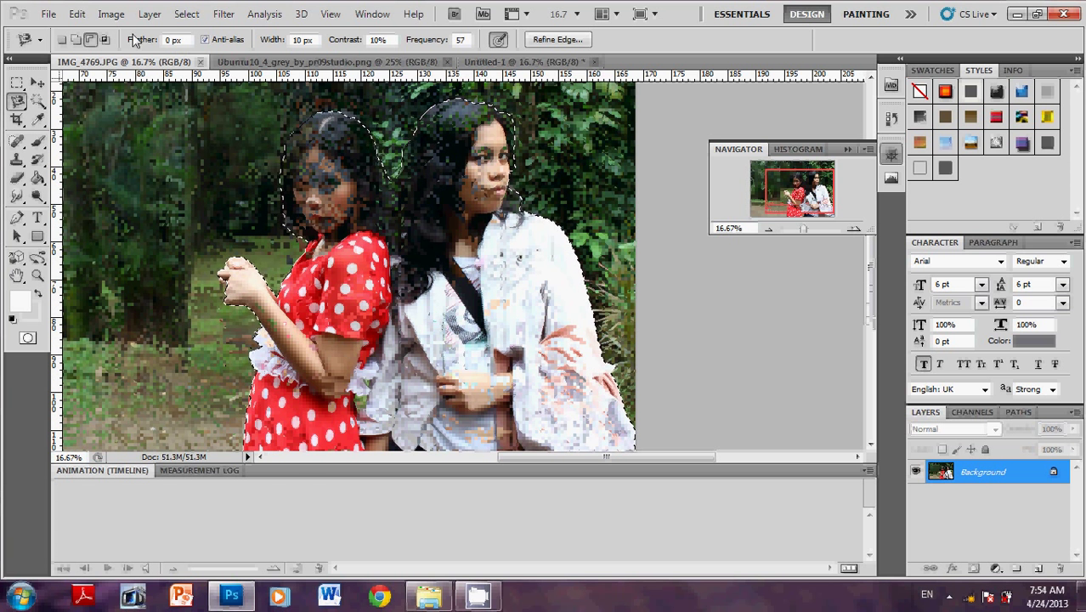
{"action": "left_click", "coordinate": [76, 13]}
{"action": "left_click", "coordinate": [119, 104]}
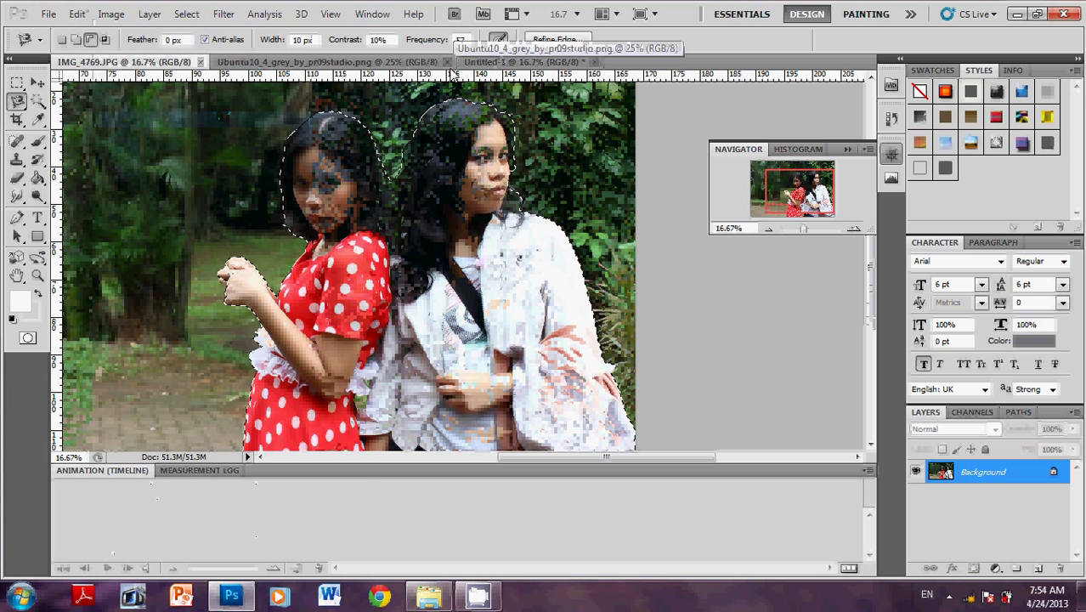
Paste the cut-out girls into Untitled-1 as Layer 2 above the wallpaper.
{"action": "left_click", "coordinate": [525, 62]}
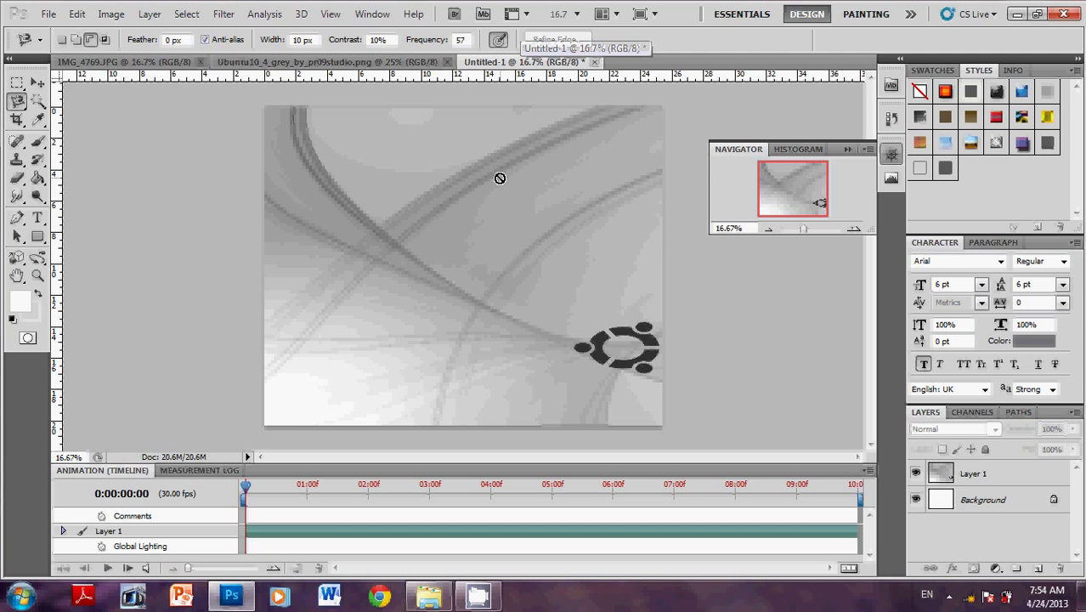
{"action": "key", "text": "ctrl+v"}
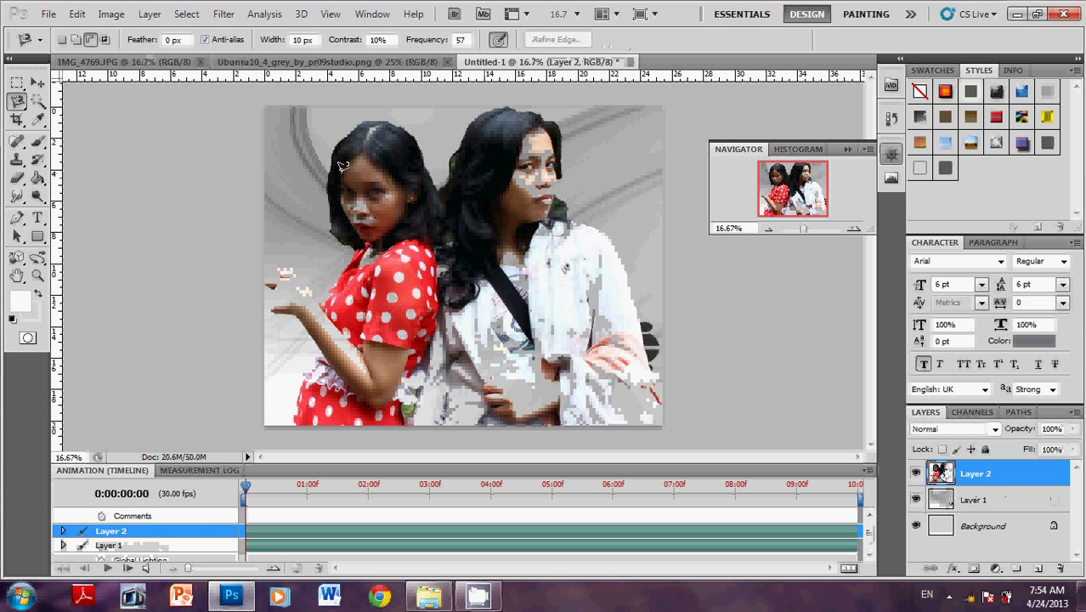
{"action": "left_click", "coordinate": [111, 15]}
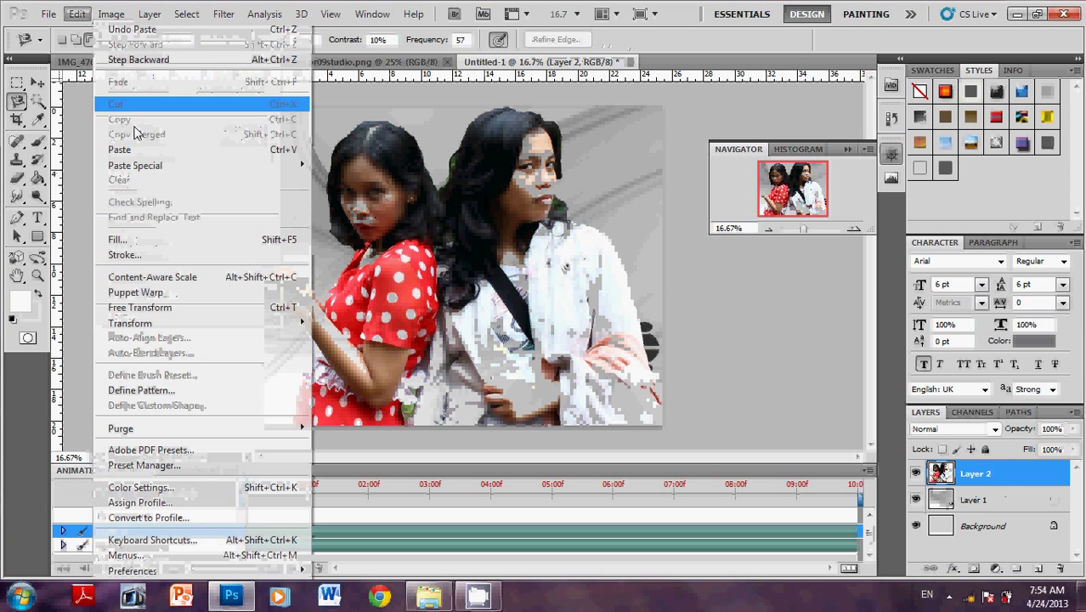
Zoom to 33.3% on the girls' heads and select the Eraser tool.
{"action": "left_click", "coordinate": [378, 221]}
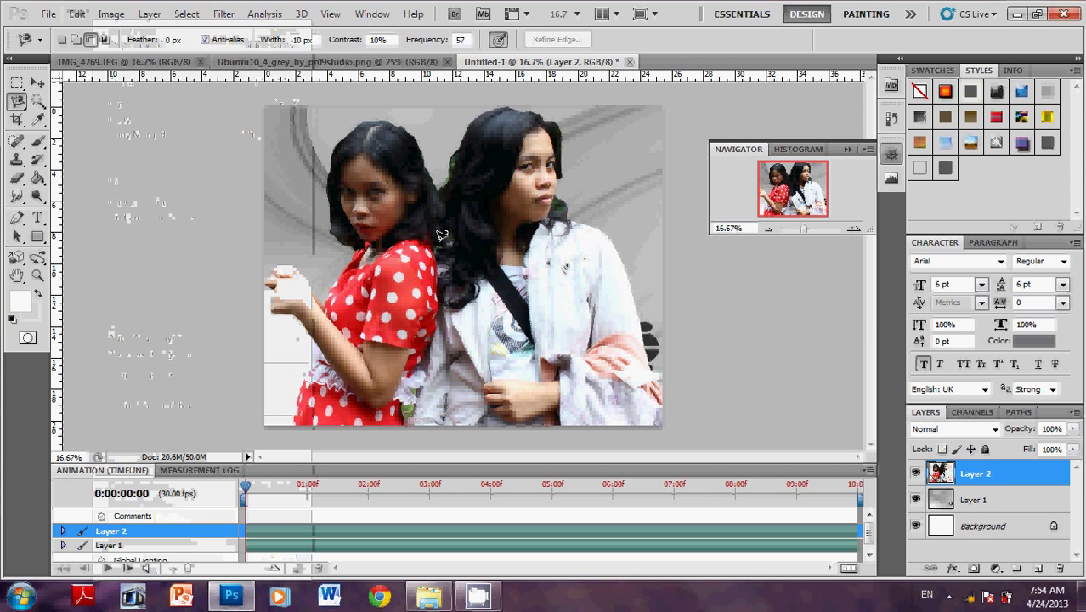
{"action": "left_click", "coordinate": [854, 229]}
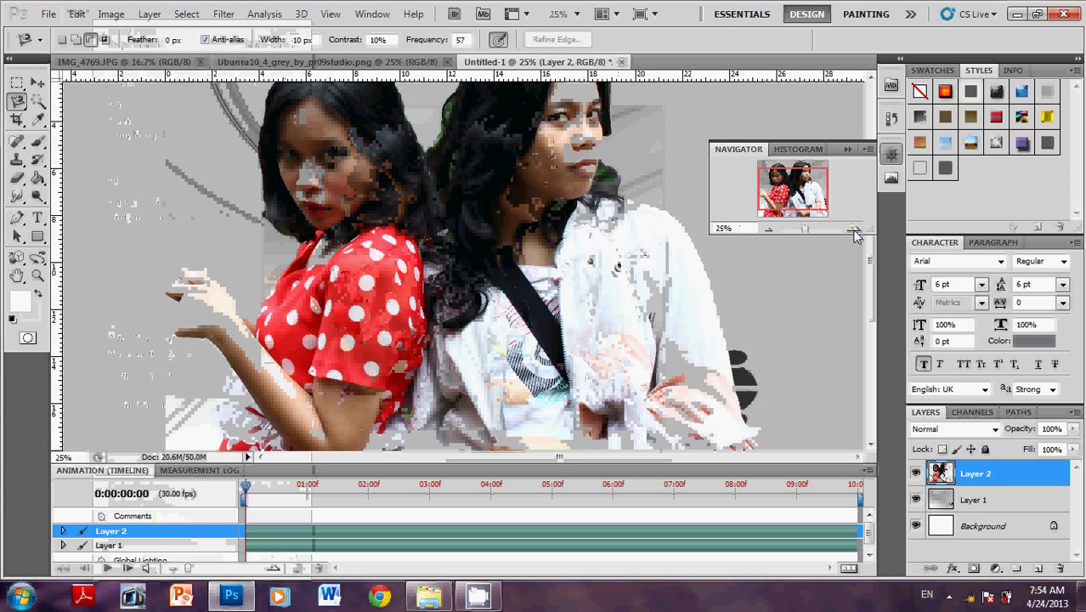
{"action": "left_click", "coordinate": [854, 230]}
{"action": "left_click_drag", "start_coordinate": [794, 173], "coordinate": [795, 167]}
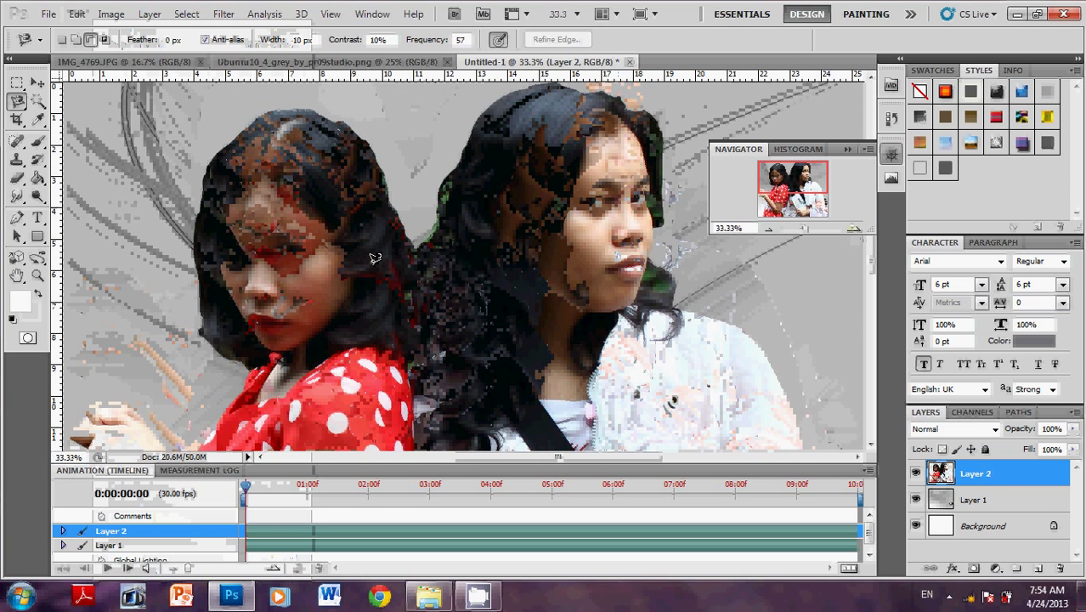
{"action": "left_click", "coordinate": [17, 178]}
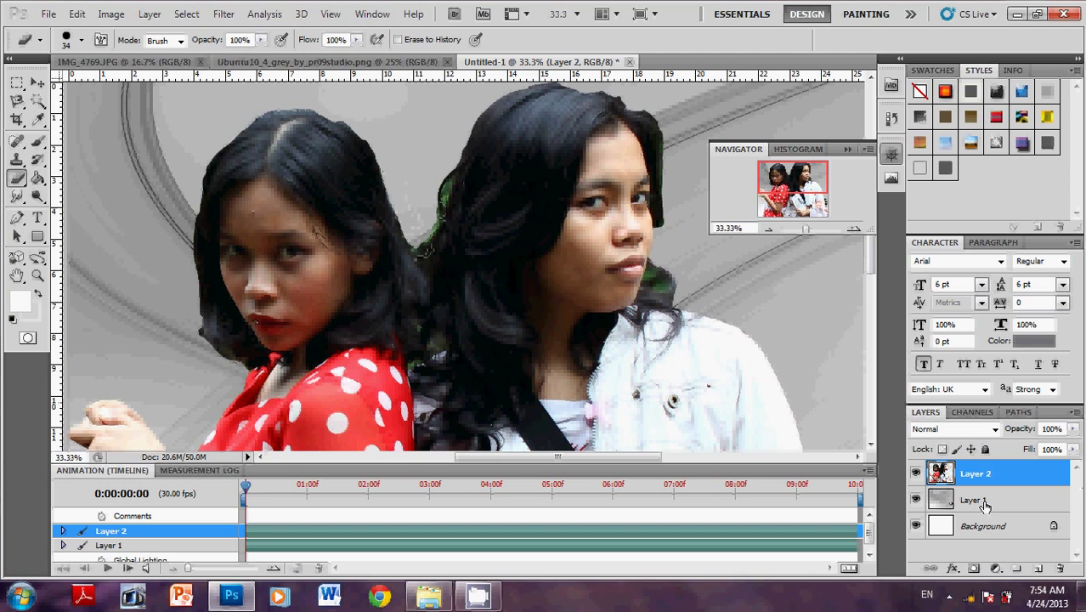
Erase the green fringe and grey specks along the hair outline and around the right girl's chin.
{"action": "left_click_drag", "start_coordinate": [385, 161], "coordinate": [349, 126]}
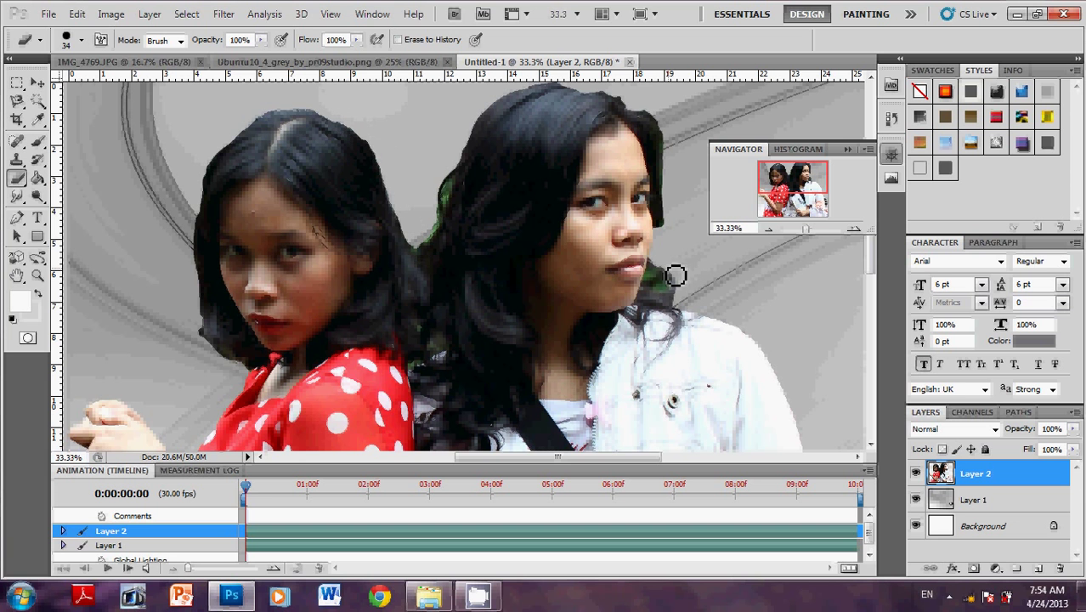
{"action": "left_click_drag", "start_coordinate": [661, 272], "coordinate": [682, 294]}
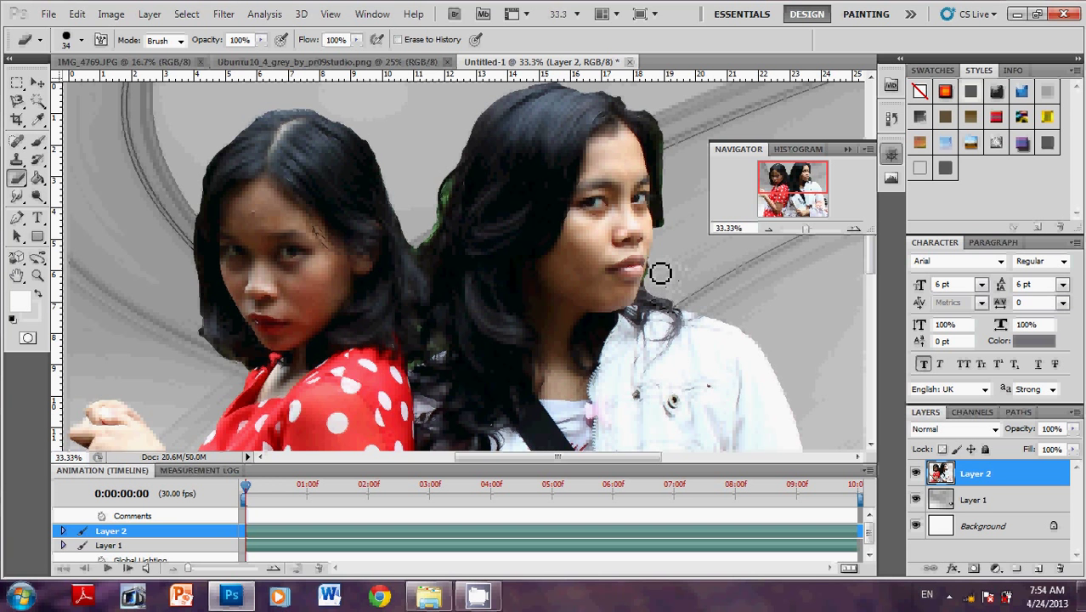
{"action": "left_click_drag", "start_coordinate": [661, 277], "coordinate": [651, 297]}
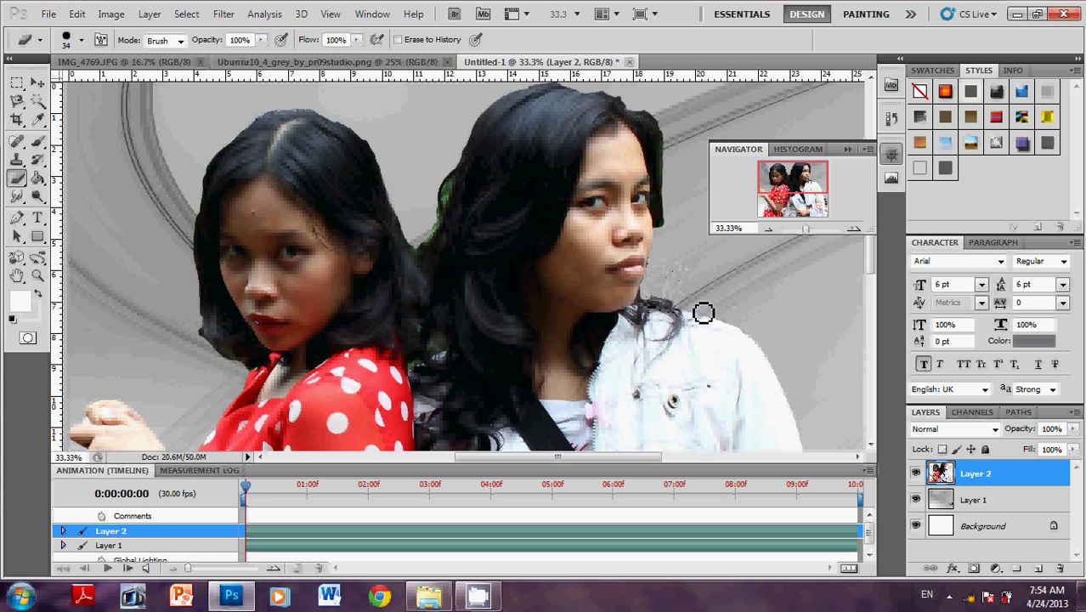
{"action": "left_click_drag", "start_coordinate": [703, 311], "coordinate": [667, 308]}
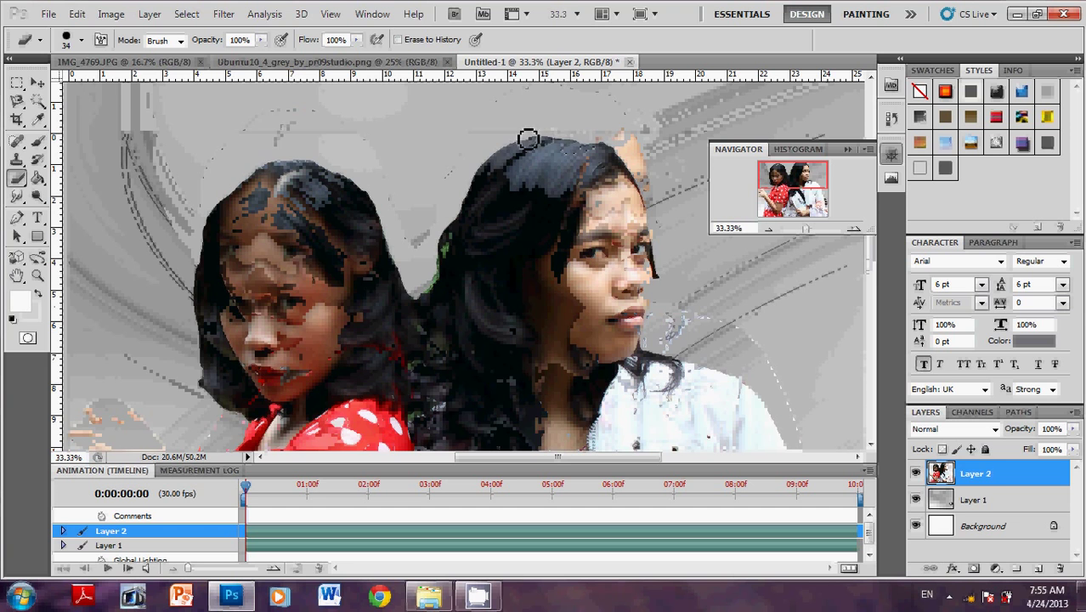
Erase the stray fringe along the hair edge beside the left girl's neck.
{"action": "scroll", "coordinate": [688, 212], "scroll_direction": "down", "scroll_amount": 3}
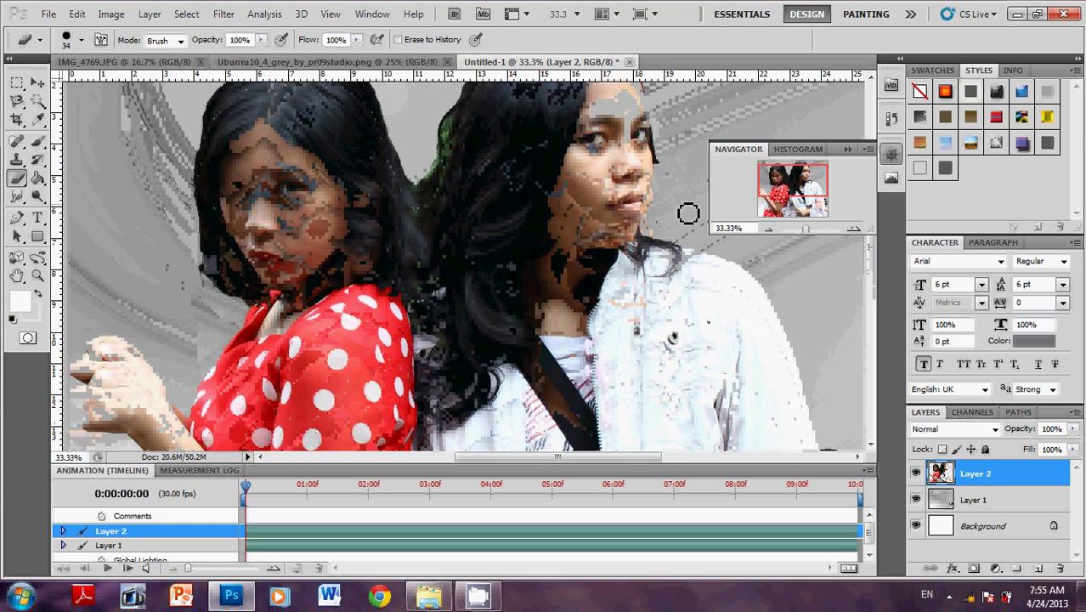
{"action": "scroll", "coordinate": [689, 213], "scroll_direction": "down", "scroll_amount": 1}
{"action": "scroll", "coordinate": [831, 327], "scroll_direction": "down", "scroll_amount": 2}
{"action": "scroll", "coordinate": [831, 327], "scroll_direction": "down", "scroll_amount": 2}
{"action": "scroll", "coordinate": [829, 330], "scroll_direction": "down", "scroll_amount": 2}
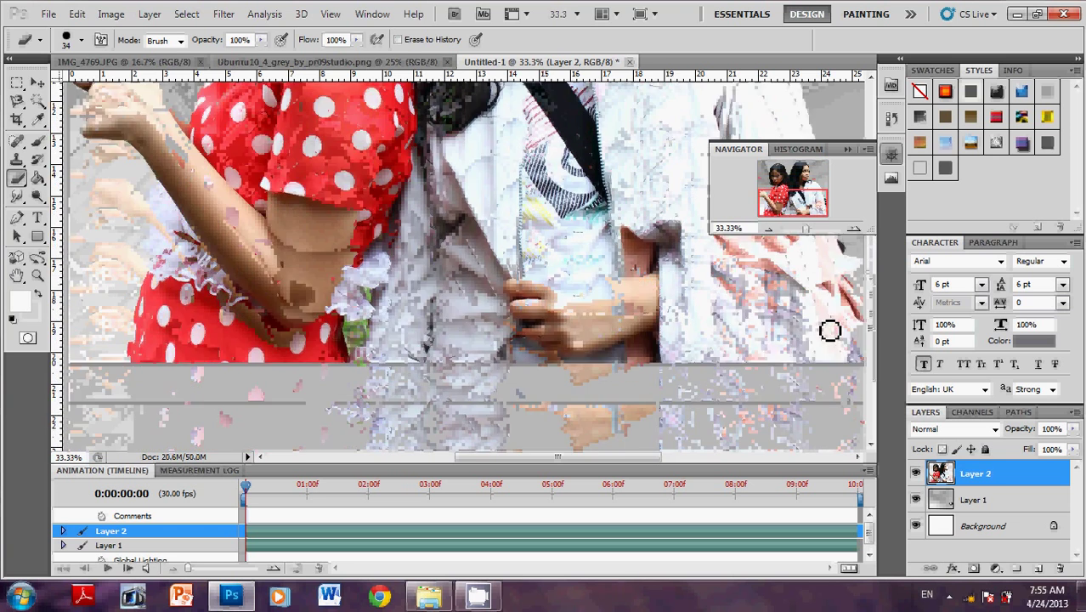
{"action": "scroll", "coordinate": [829, 329], "scroll_direction": "up", "scroll_amount": 2}
{"action": "scroll", "coordinate": [506, 335], "scroll_direction": "up", "scroll_amount": 2}
{"action": "scroll", "coordinate": [506, 334], "scroll_direction": "up", "scroll_amount": 2}
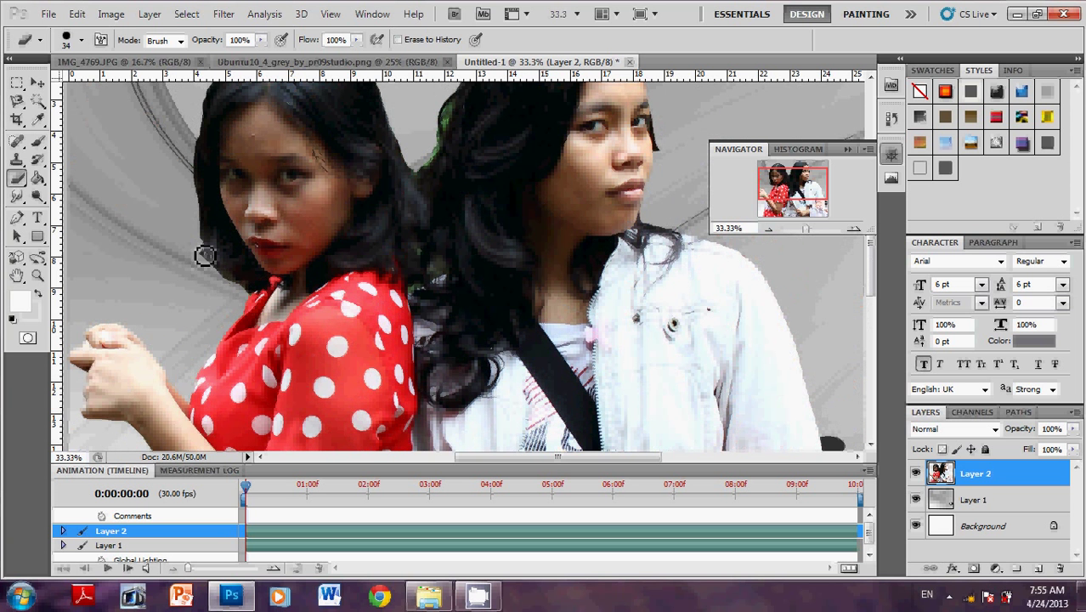
{"action": "left_click_drag", "start_coordinate": [205, 255], "coordinate": [200, 238]}
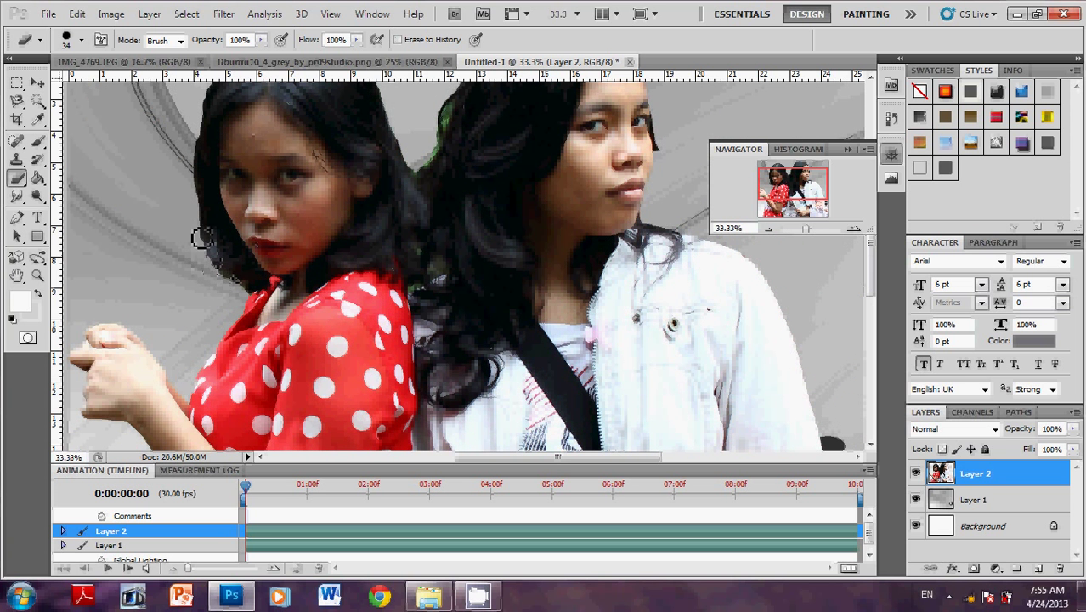
Touch up the hair edge over the grey background and erase stray pixels between the girls' hair.
{"action": "scroll", "coordinate": [201, 238], "scroll_direction": "up", "scroll_amount": 2}
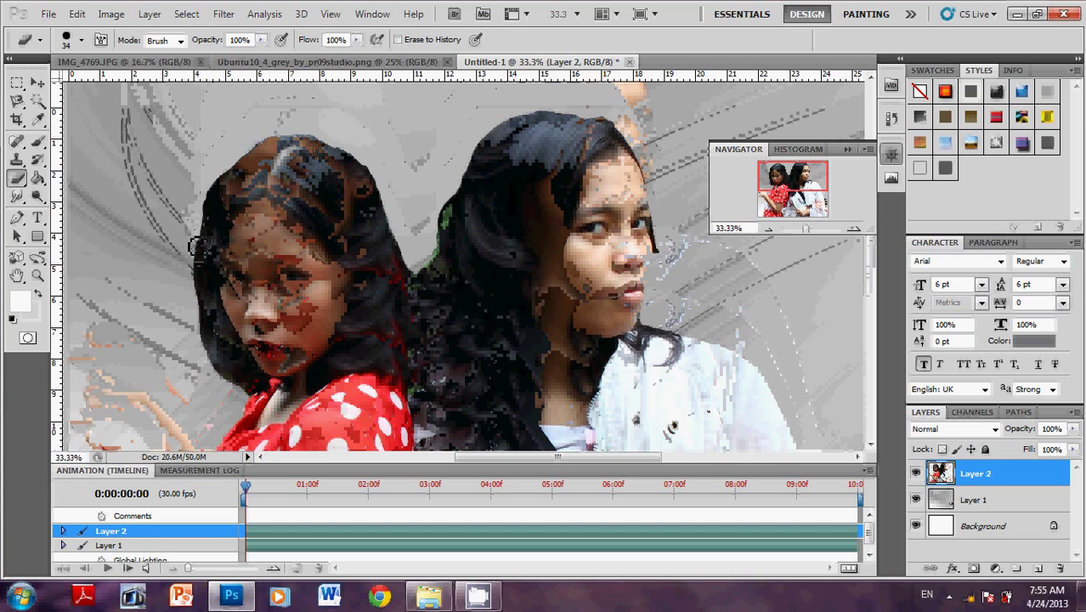
{"action": "mouse_move", "coordinate": [200, 247]}
{"action": "left_mouse_down"}
{"action": "mouse_move", "coordinate": [263, 149]}
{"action": "mouse_move", "coordinate": [286, 136]}
{"action": "mouse_move", "coordinate": [347, 160]}
{"action": "mouse_move", "coordinate": [434, 236]}
{"action": "mouse_move", "coordinate": [451, 217]}
{"action": "mouse_move", "coordinate": [455, 170]}
{"action": "mouse_move", "coordinate": [432, 214]}
{"action": "mouse_move", "coordinate": [465, 153]}
{"action": "mouse_move", "coordinate": [441, 216]}
{"action": "mouse_move", "coordinate": [422, 182]}
{"action": "mouse_move", "coordinate": [444, 163]}
{"action": "mouse_move", "coordinate": [447, 176]}
{"action": "left_mouse_up"}
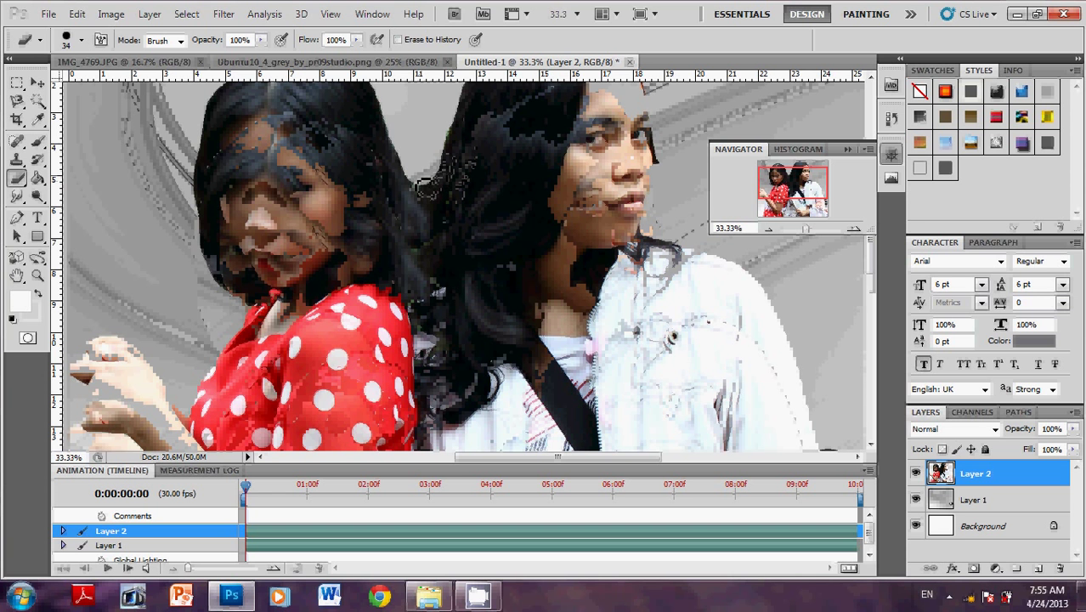
{"action": "mouse_move", "coordinate": [446, 287]}
{"action": "left_mouse_down"}
{"action": "mouse_move", "coordinate": [438, 292]}
{"action": "mouse_move", "coordinate": [444, 274]}
{"action": "mouse_move", "coordinate": [455, 309]}
{"action": "left_mouse_up"}
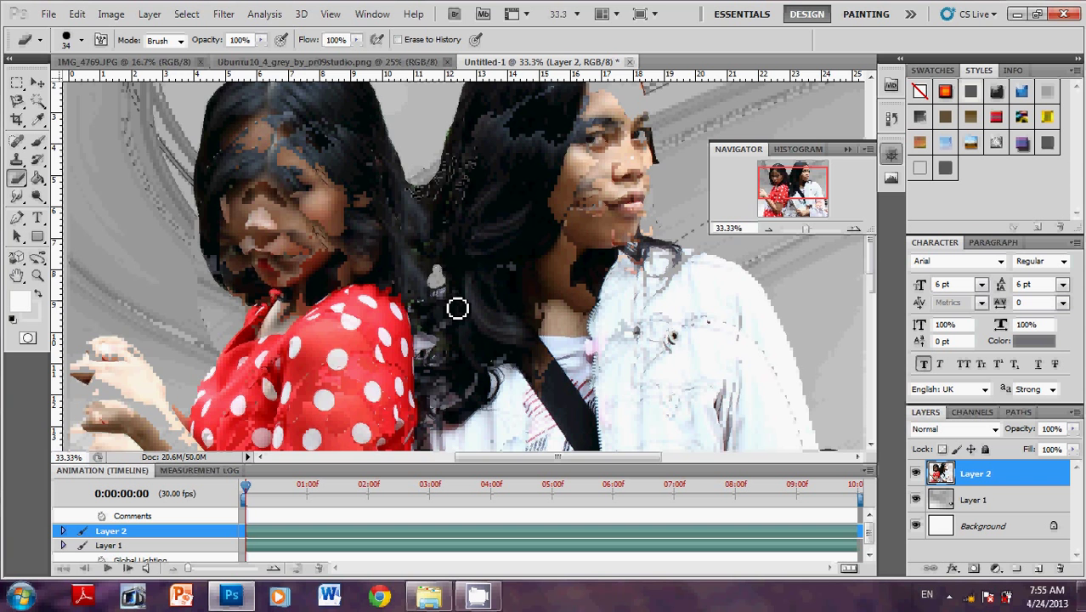
{"action": "scroll", "coordinate": [461, 249], "scroll_direction": "down", "scroll_amount": 2}
{"action": "scroll", "coordinate": [455, 196], "scroll_direction": "down", "scroll_amount": 3}
{"action": "scroll", "coordinate": [461, 240], "scroll_direction": "down", "scroll_amount": 3}
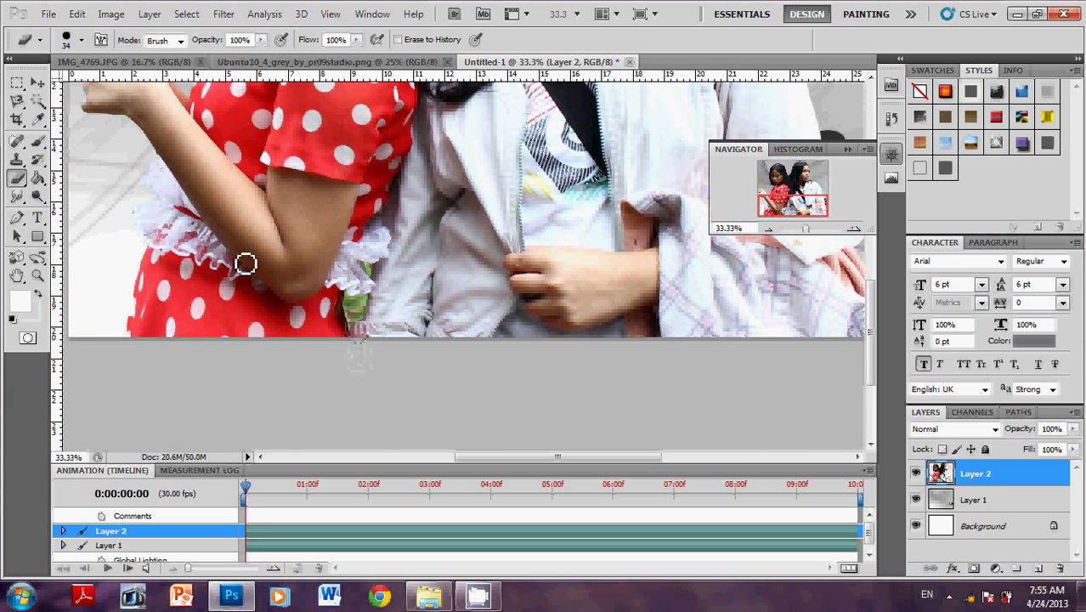
Trial-select the white backdrop with the Magic Wand at Tolerance 20, then deselect.
{"action": "left_click", "coordinate": [37, 102]}
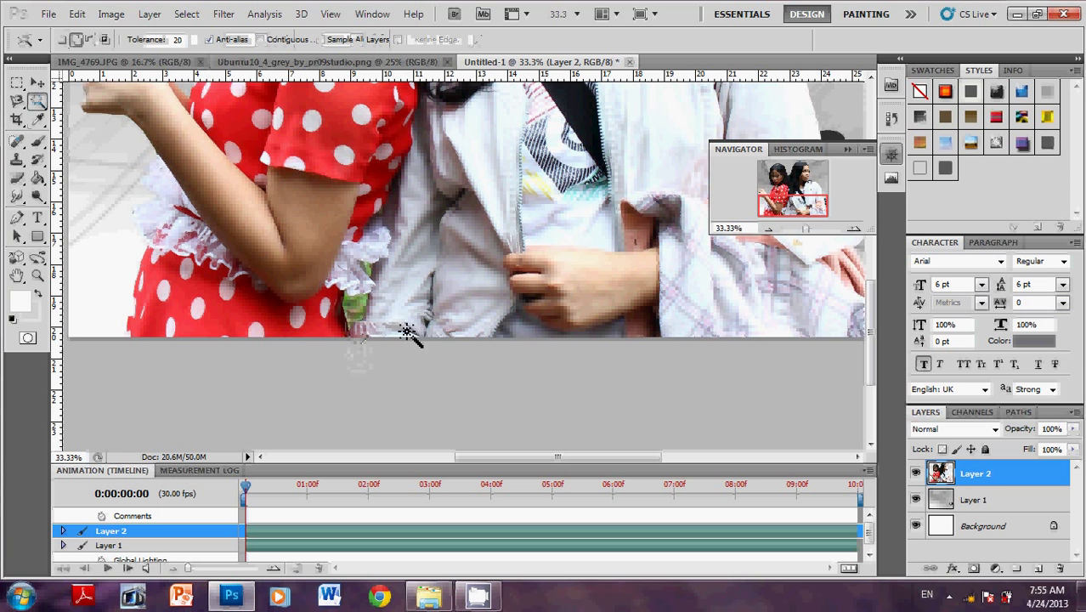
{"action": "left_click", "coordinate": [357, 321]}
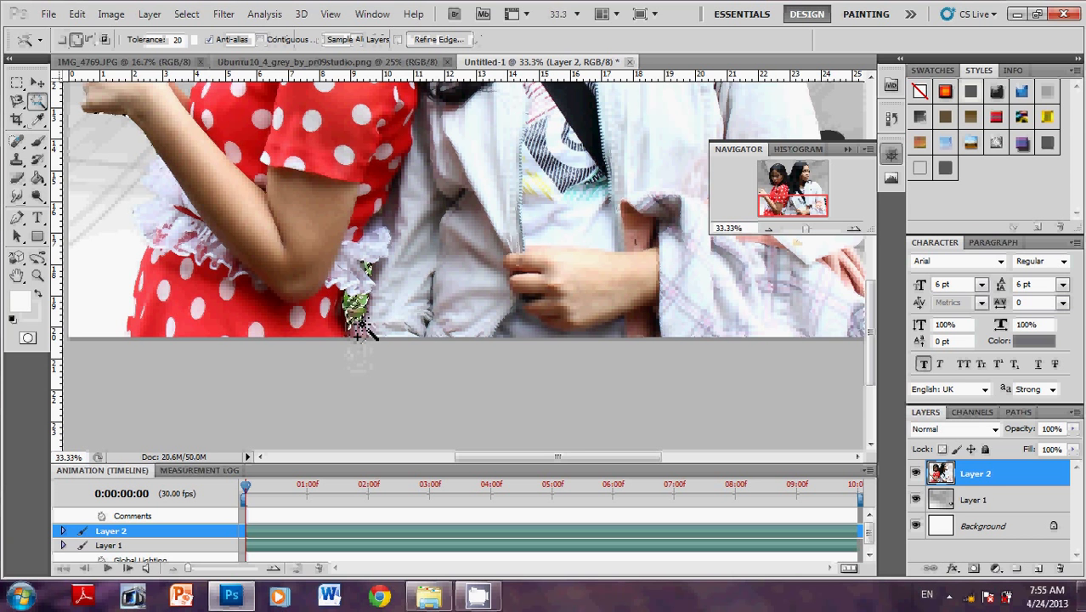
{"action": "left_click", "coordinate": [357, 323]}
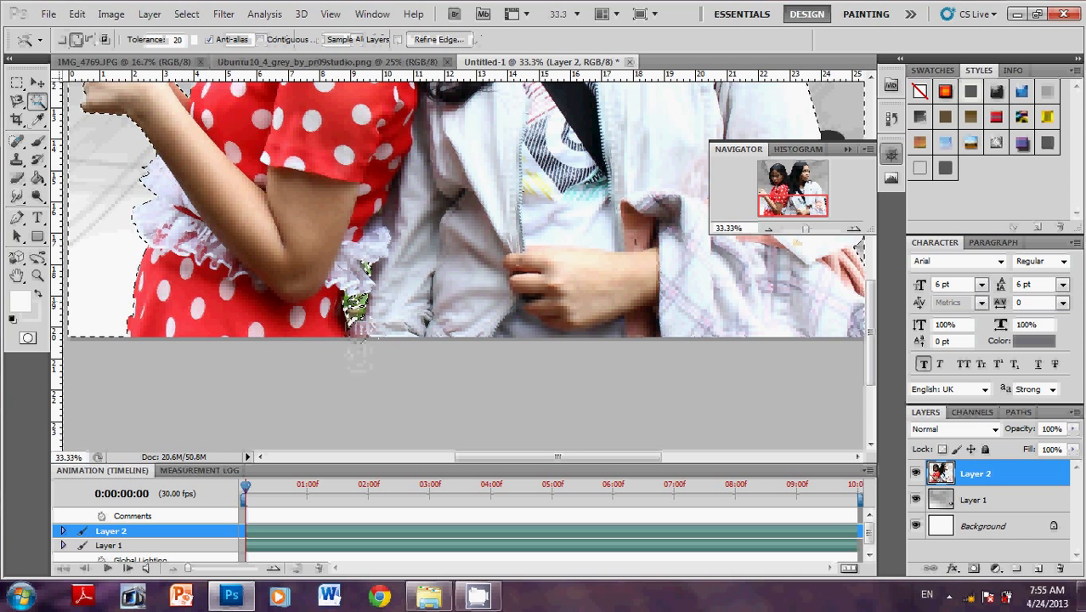
{"action": "key", "text": "ctrl+d"}
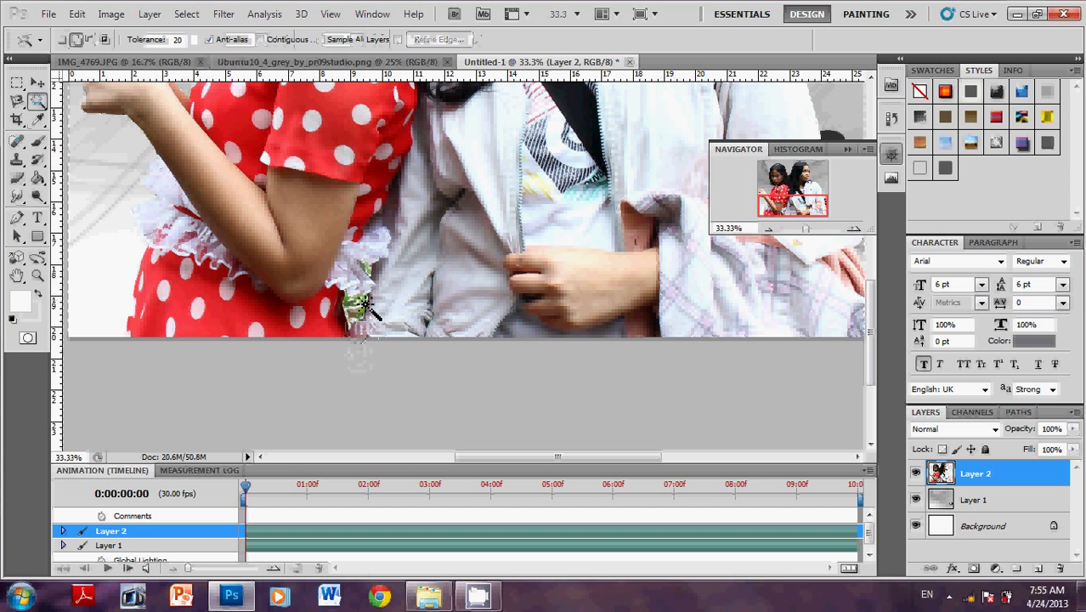
Outline the stray green patch with the Magnetic Lasso, remove it and deselect.
{"action": "right_click", "coordinate": [15, 103]}
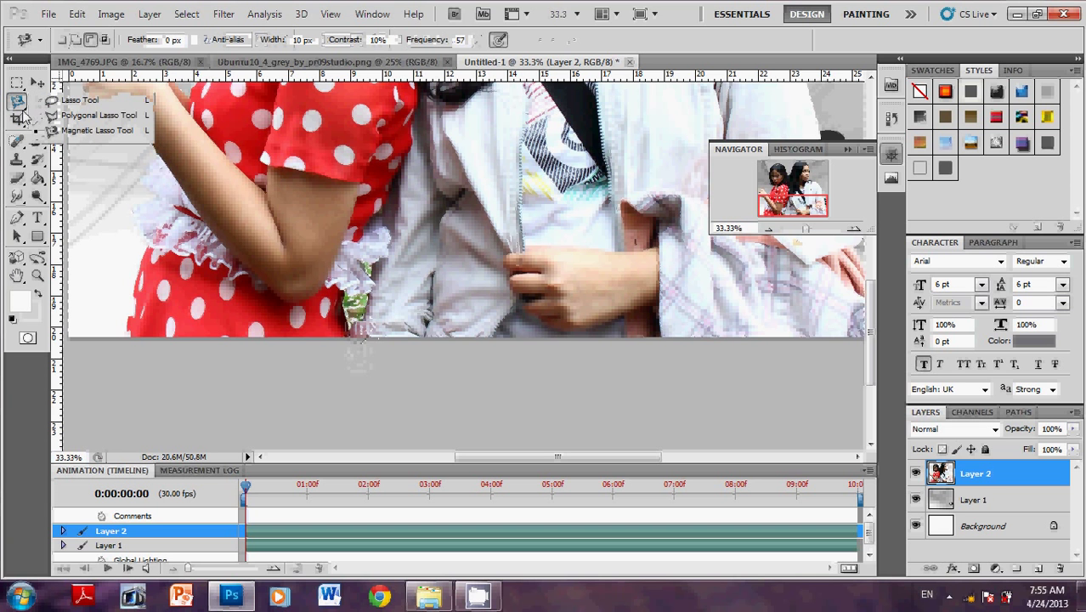
{"action": "left_click", "coordinate": [60, 129]}
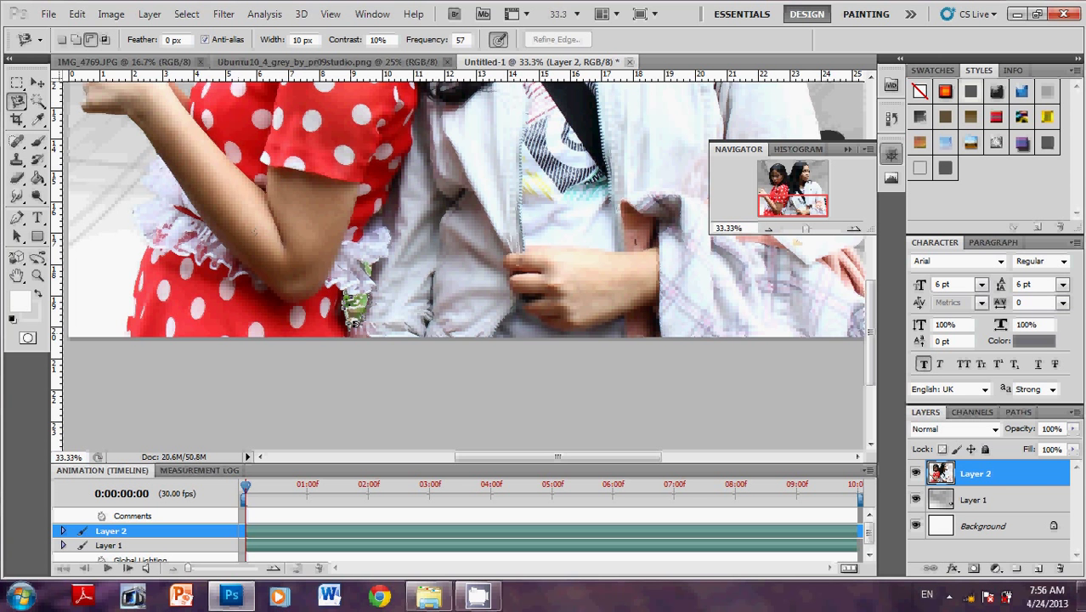
{"action": "left_click", "coordinate": [360, 316]}
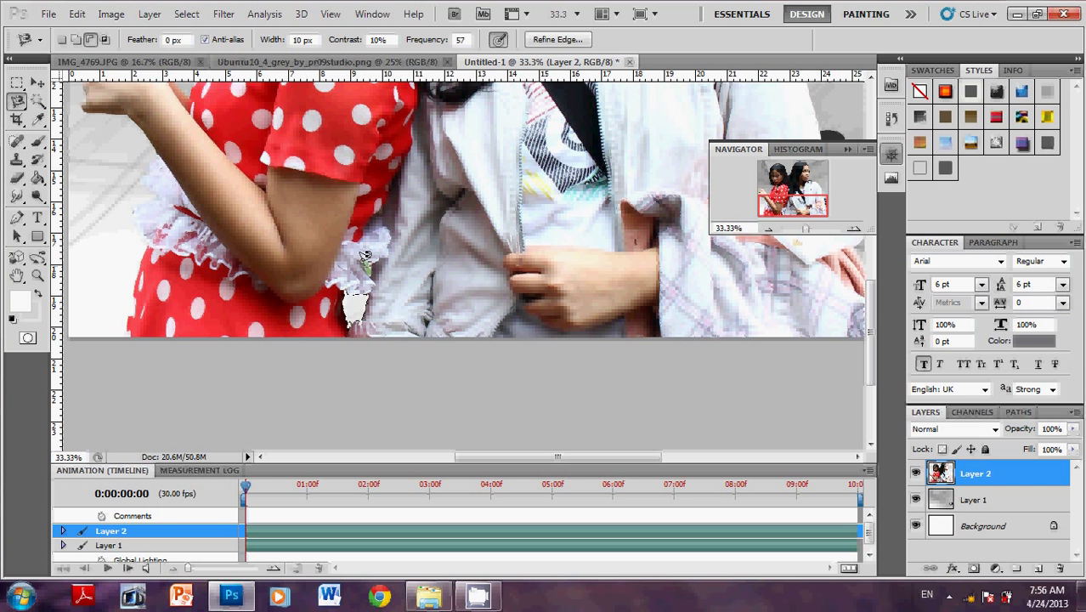
{"action": "key", "text": "ctrl+d"}
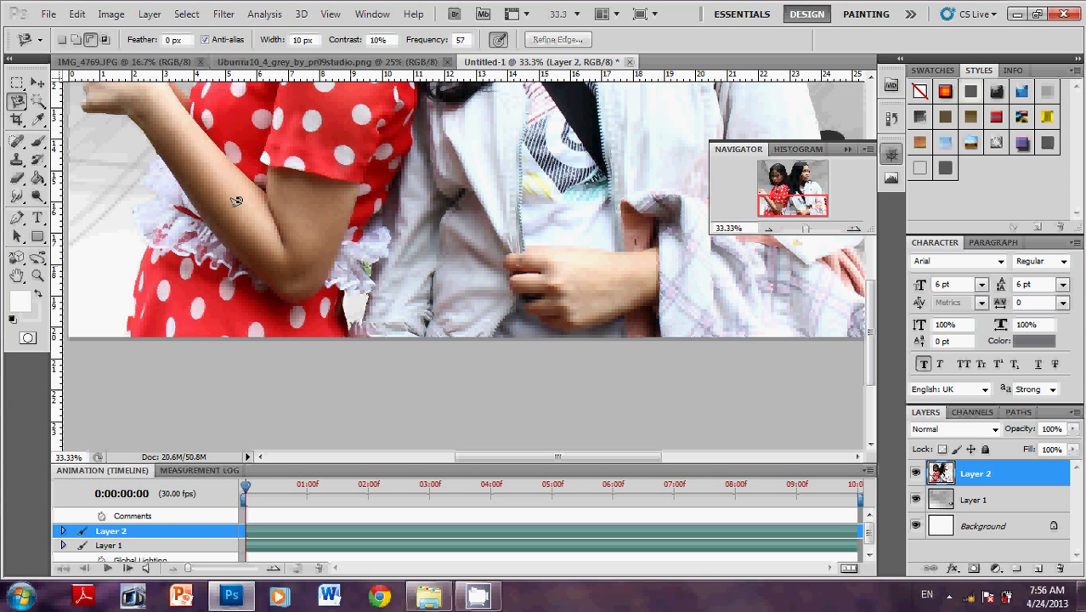
Reset the lasso to New selection mode and start a small selection beside the jacket edge.
{"action": "left_click", "coordinate": [75, 40]}
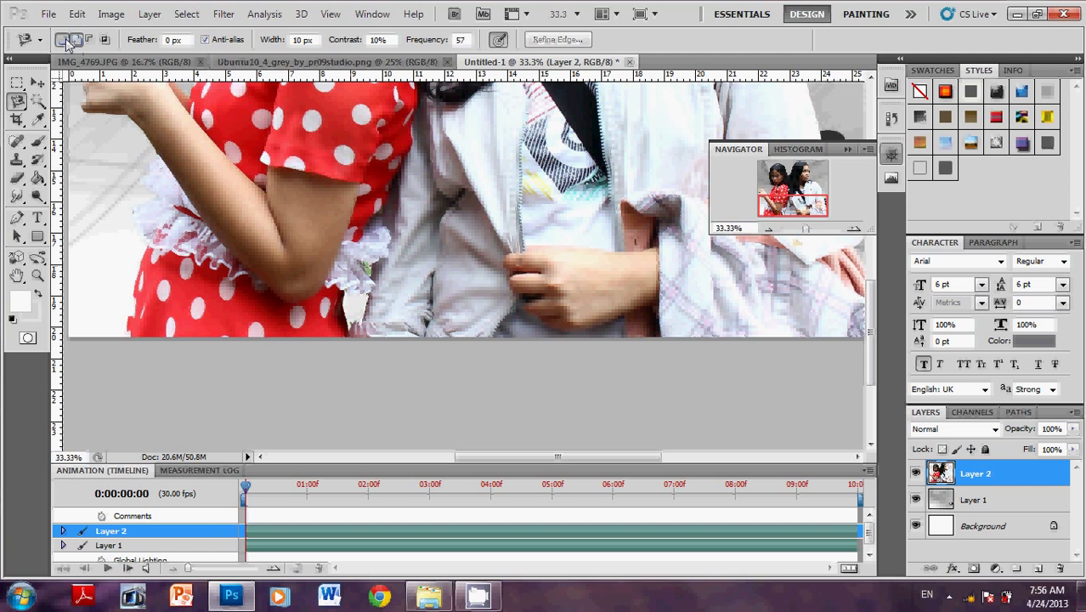
{"action": "left_click", "coordinate": [65, 40]}
{"action": "double_click", "coordinate": [365, 262]}
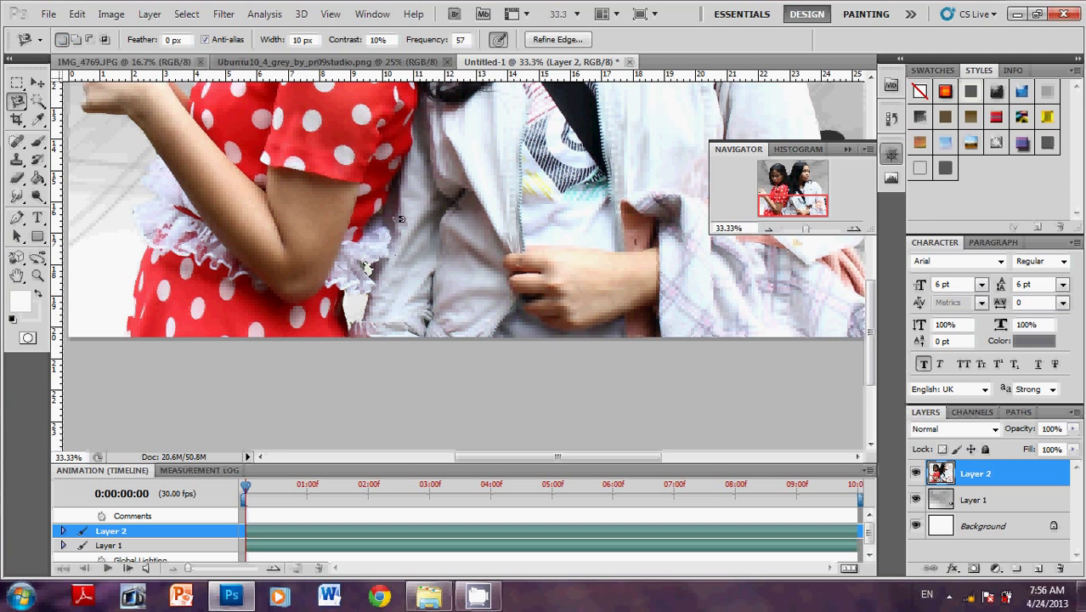
{"action": "scroll", "coordinate": [395, 307], "scroll_direction": "up", "scroll_amount": 2}
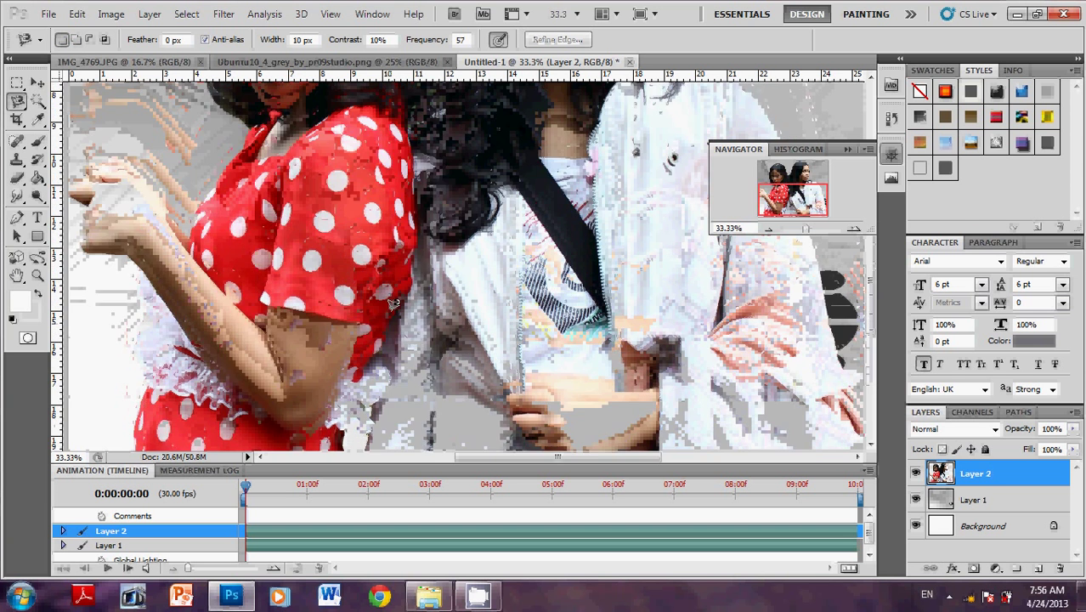
{"action": "scroll", "coordinate": [395, 308], "scroll_direction": "up", "scroll_amount": 2}
{"action": "scroll", "coordinate": [396, 308], "scroll_direction": "up", "scroll_amount": 2}
{"action": "scroll", "coordinate": [392, 311], "scroll_direction": "up", "scroll_amount": 2}
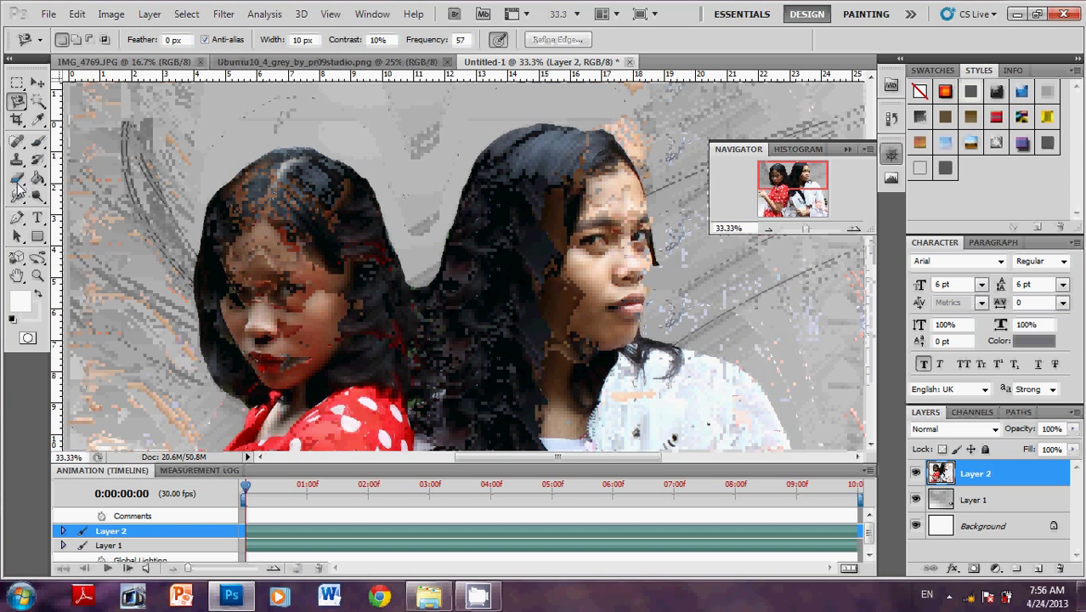
With the Eraser, zoom in on the right girl's face and erase dark pixels between hair strands.
{"action": "right_click", "coordinate": [19, 184]}
{"action": "left_click", "coordinate": [47, 179]}
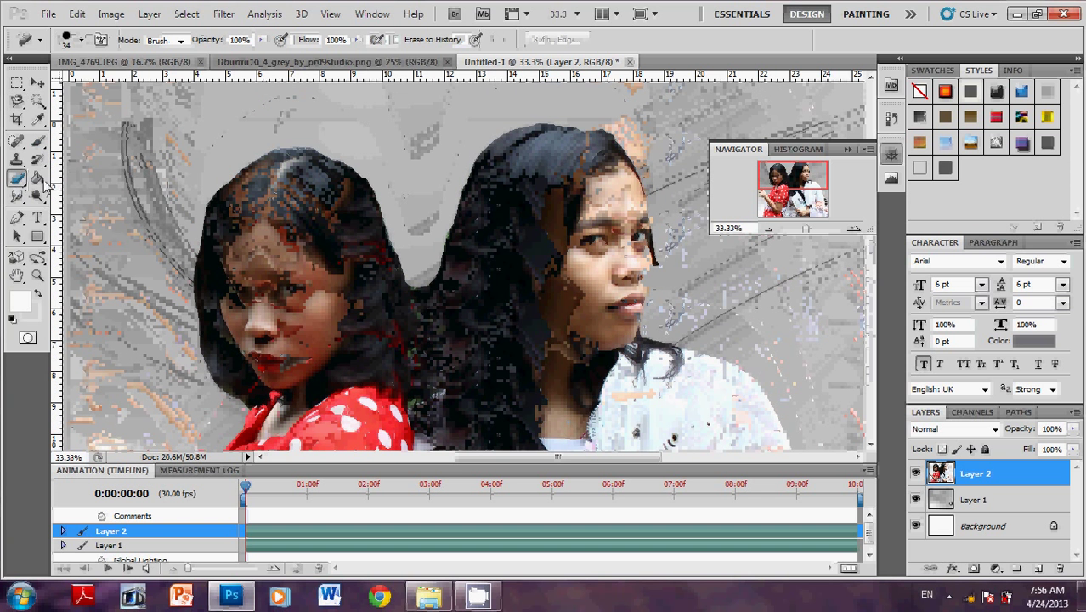
{"action": "left_click", "coordinate": [855, 229]}
{"action": "left_click_drag", "start_coordinate": [802, 179], "coordinate": [810, 180]}
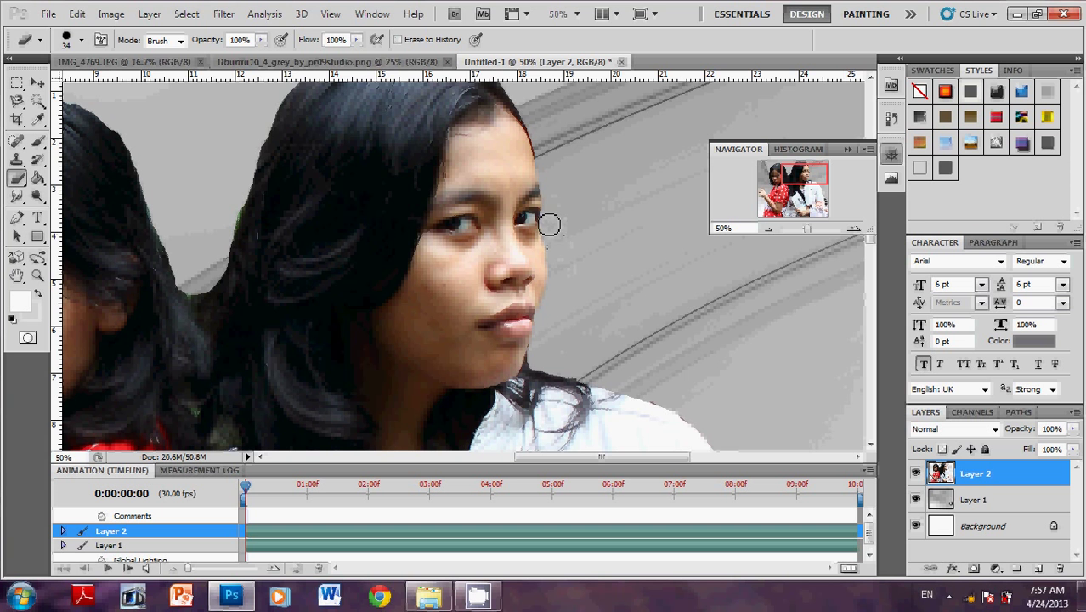
{"action": "scroll", "coordinate": [563, 179], "scroll_direction": "up", "scroll_amount": 3}
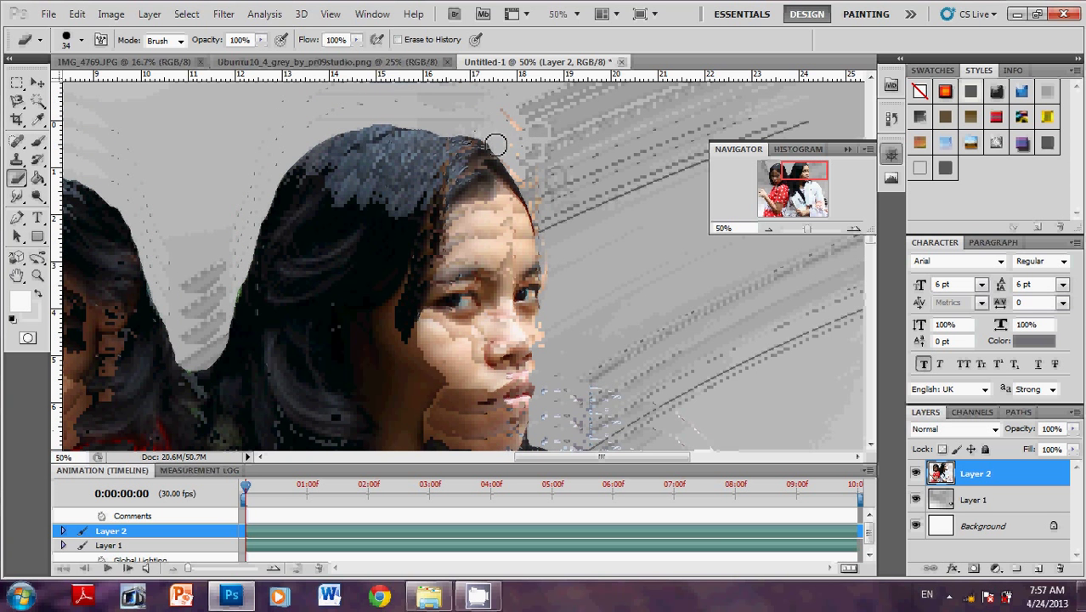
{"action": "scroll", "coordinate": [340, 174], "scroll_direction": "down", "scroll_amount": 3}
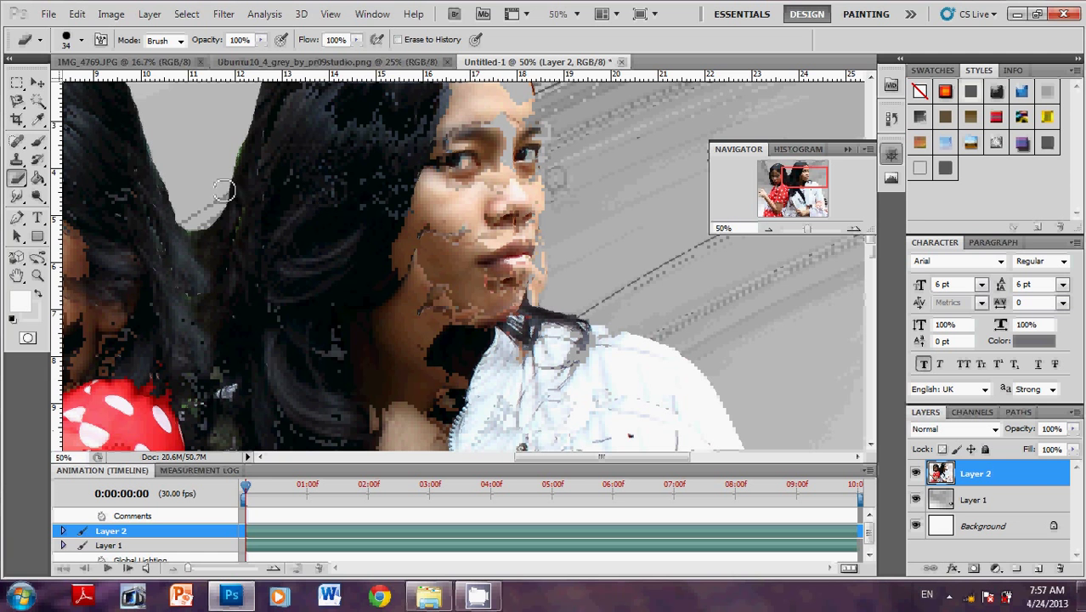
{"action": "mouse_move", "coordinate": [170, 181]}
{"action": "left_mouse_down"}
{"action": "mouse_move", "coordinate": [217, 211]}
{"action": "mouse_move", "coordinate": [206, 228]}
{"action": "mouse_move", "coordinate": [244, 132]}
{"action": "left_mouse_up"}
Zoom to 50% and bring the white jacket's right edge and hand area into view.
{"action": "scroll", "coordinate": [244, 132], "scroll_direction": "down", "scroll_amount": 1}
{"action": "scroll", "coordinate": [247, 262], "scroll_direction": "down", "scroll_amount": 2}
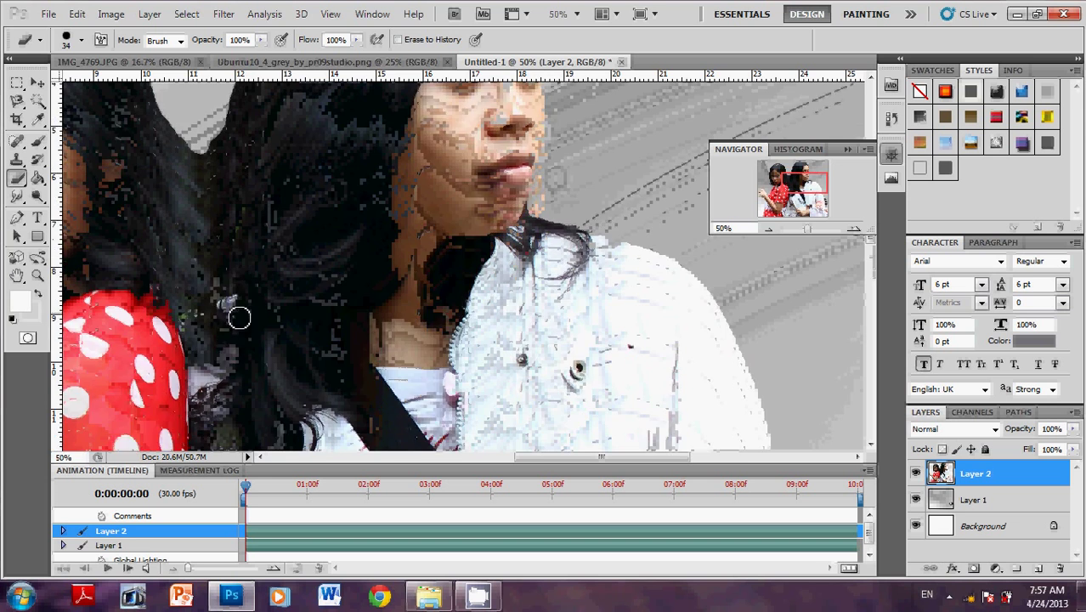
{"action": "scroll", "coordinate": [238, 315], "scroll_direction": "down", "scroll_amount": 2}
{"action": "scroll", "coordinate": [238, 315], "scroll_direction": "down", "scroll_amount": 3}
{"action": "scroll", "coordinate": [246, 326], "scroll_direction": "down", "scroll_amount": 3}
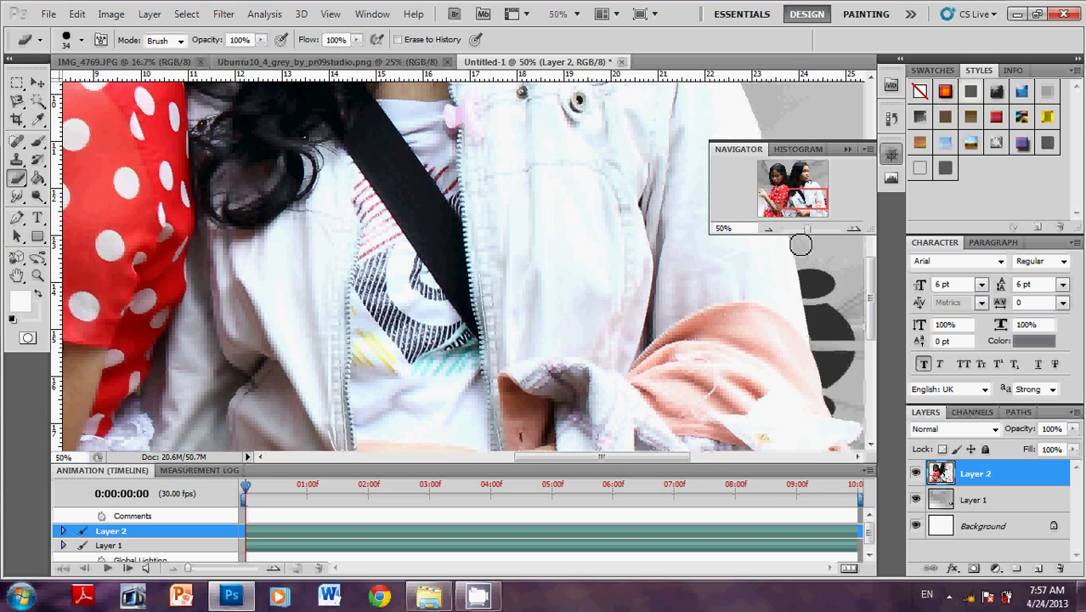
{"action": "left_click", "coordinate": [767, 229]}
{"action": "left_click", "coordinate": [767, 229]}
{"action": "left_click", "coordinate": [768, 230]}
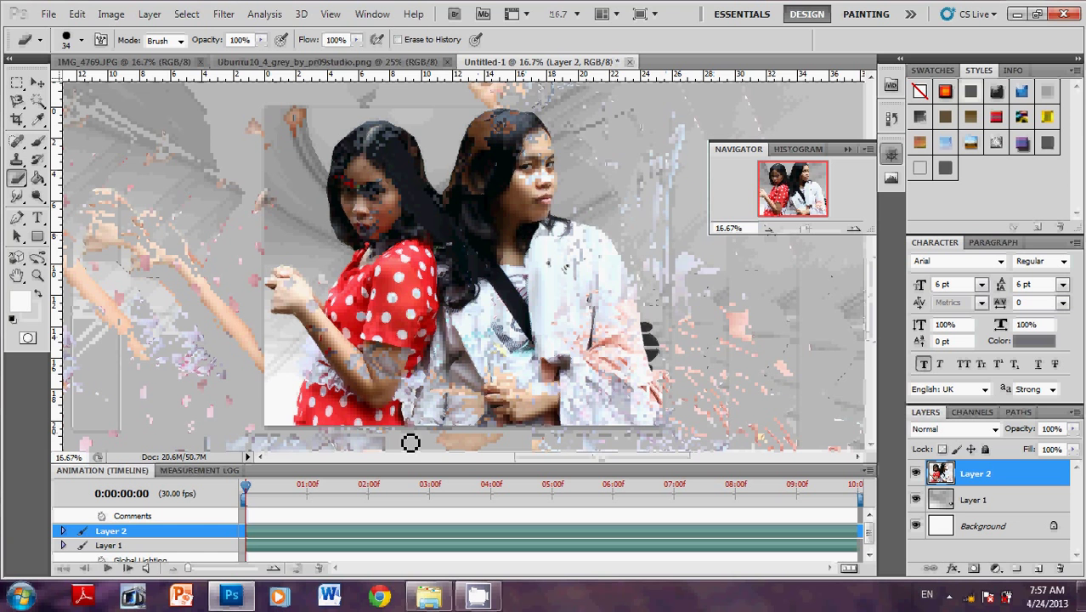
{"action": "left_click", "coordinate": [854, 230]}
{"action": "left_click", "coordinate": [854, 229]}
{"action": "left_click", "coordinate": [854, 229]}
{"action": "left_click_drag", "start_coordinate": [794, 191], "coordinate": [803, 212]}
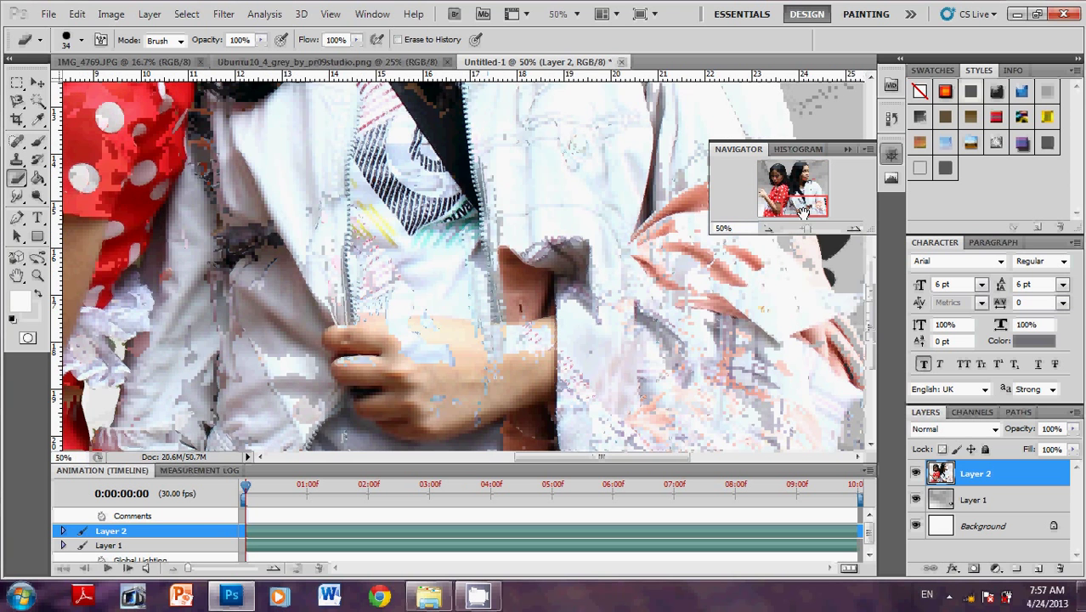
{"action": "left_click_drag", "start_coordinate": [671, 456], "coordinate": [752, 457]}
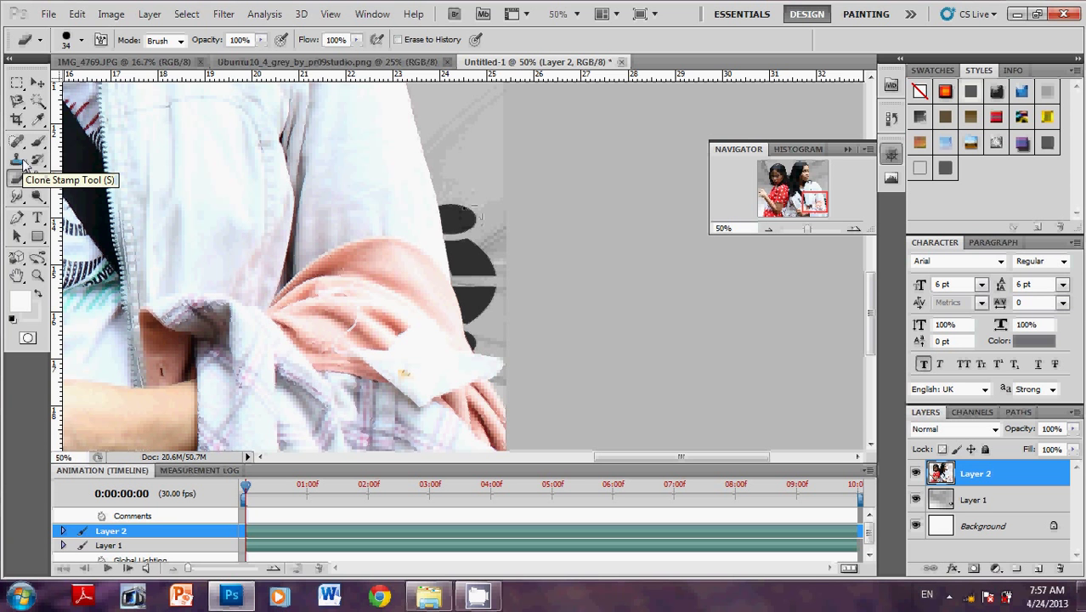
Clone sampled grey wallpaper over the dark circle with the Clone Stamp, then target Layer 1.
{"action": "left_click", "coordinate": [15, 162]}
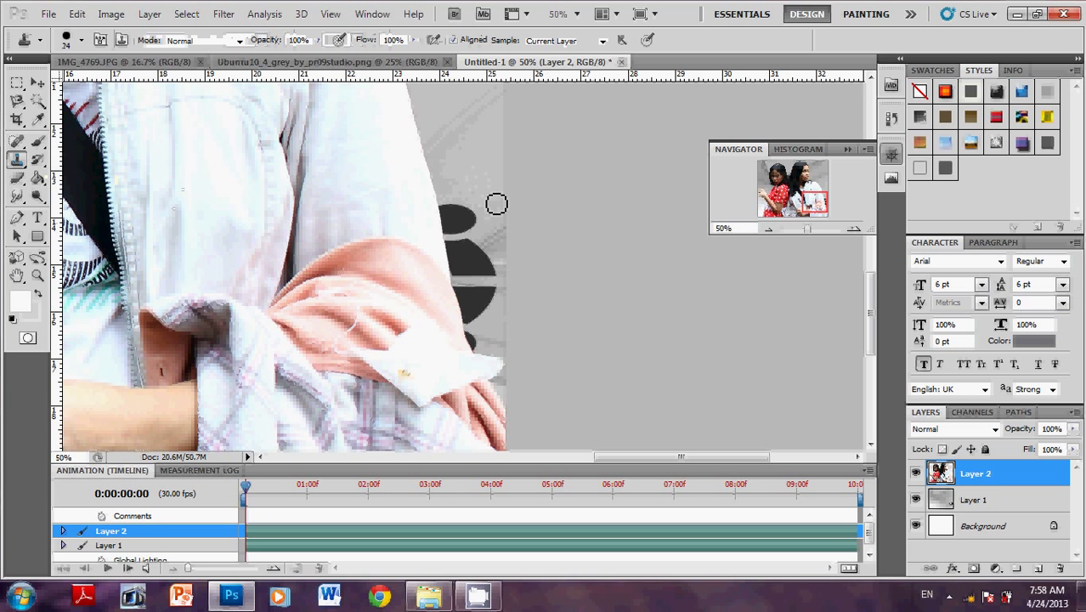
{"action": "mouse_move", "coordinate": [496, 204]}
{"action": "left_mouse_down"}
{"action": "mouse_move", "coordinate": [493, 191]}
{"action": "mouse_move", "coordinate": [468, 232]}
{"action": "left_mouse_up"}
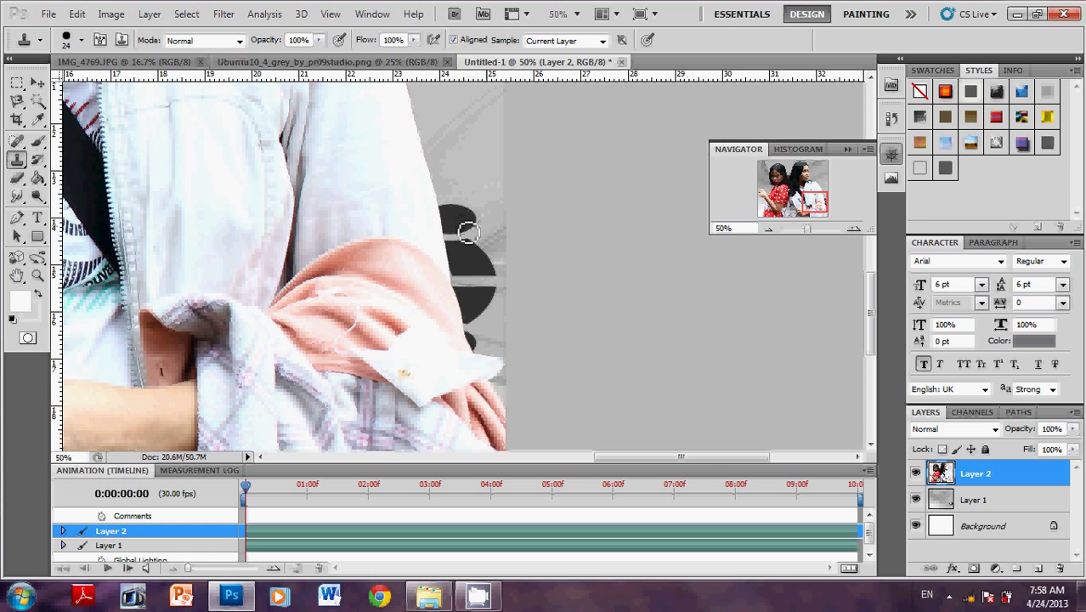
{"action": "left_click", "coordinate": [495, 182], "text": "alt"}
{"action": "mouse_move", "coordinate": [474, 219]}
{"action": "left_mouse_down"}
{"action": "mouse_move", "coordinate": [463, 219]}
{"action": "mouse_move", "coordinate": [482, 177]}
{"action": "left_mouse_up"}
{"action": "left_click", "coordinate": [1017, 504]}
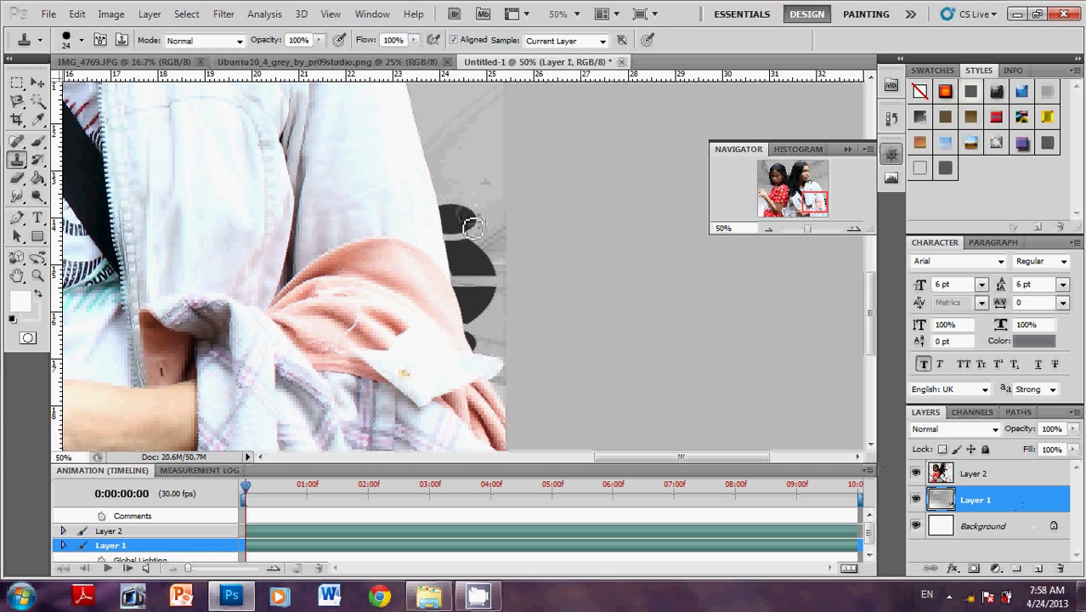
Cover the dark circle beside the jacket edge with cloned grey wallpaper on Layer 1.
{"action": "left_click_drag", "start_coordinate": [473, 226], "coordinate": [468, 218]}
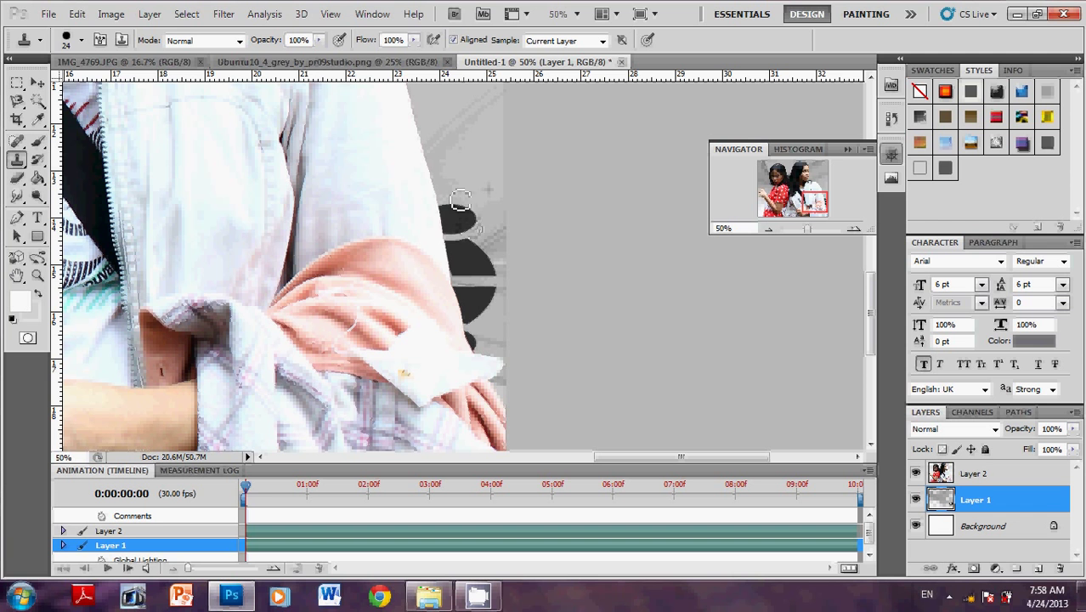
{"action": "left_click_drag", "start_coordinate": [480, 231], "coordinate": [483, 240]}
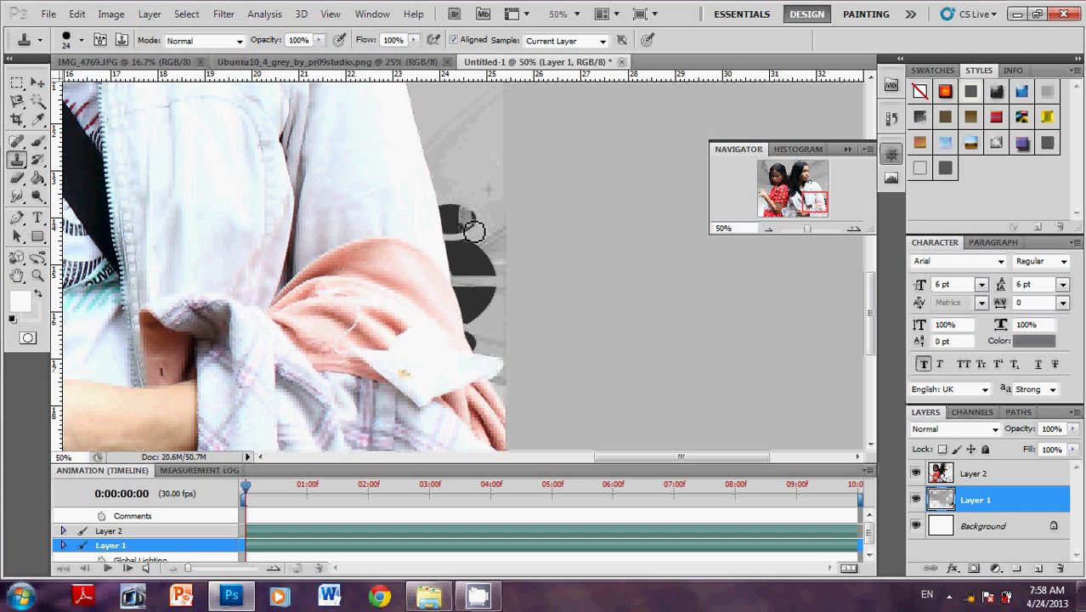
{"action": "left_click_drag", "start_coordinate": [473, 231], "coordinate": [463, 215]}
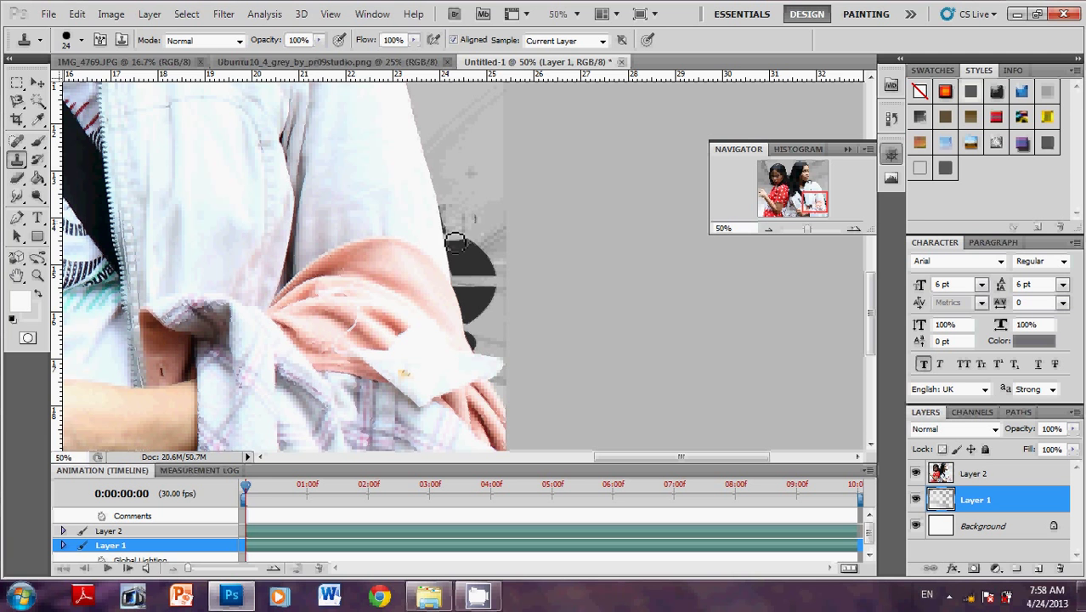
{"action": "mouse_move", "coordinate": [455, 243]}
{"action": "left_mouse_down"}
{"action": "mouse_move", "coordinate": [447, 211]}
{"action": "mouse_move", "coordinate": [462, 244]}
{"action": "mouse_move", "coordinate": [471, 223]}
{"action": "mouse_move", "coordinate": [455, 255]}
{"action": "mouse_move", "coordinate": [461, 287]}
{"action": "mouse_move", "coordinate": [462, 262]}
{"action": "mouse_move", "coordinate": [463, 285]}
{"action": "mouse_move", "coordinate": [485, 236]}
{"action": "mouse_move", "coordinate": [486, 283]}
{"action": "mouse_move", "coordinate": [496, 267]}
{"action": "mouse_move", "coordinate": [495, 289]}
{"action": "mouse_move", "coordinate": [482, 259]}
{"action": "mouse_move", "coordinate": [452, 290]}
{"action": "mouse_move", "coordinate": [452, 271]}
{"action": "mouse_move", "coordinate": [488, 321]}
{"action": "mouse_move", "coordinate": [492, 231]}
{"action": "mouse_move", "coordinate": [475, 237]}
{"action": "mouse_move", "coordinate": [460, 266]}
{"action": "mouse_move", "coordinate": [451, 242]}
{"action": "mouse_move", "coordinate": [461, 218]}
{"action": "mouse_move", "coordinate": [493, 281]}
{"action": "mouse_move", "coordinate": [490, 204]}
{"action": "left_mouse_up"}
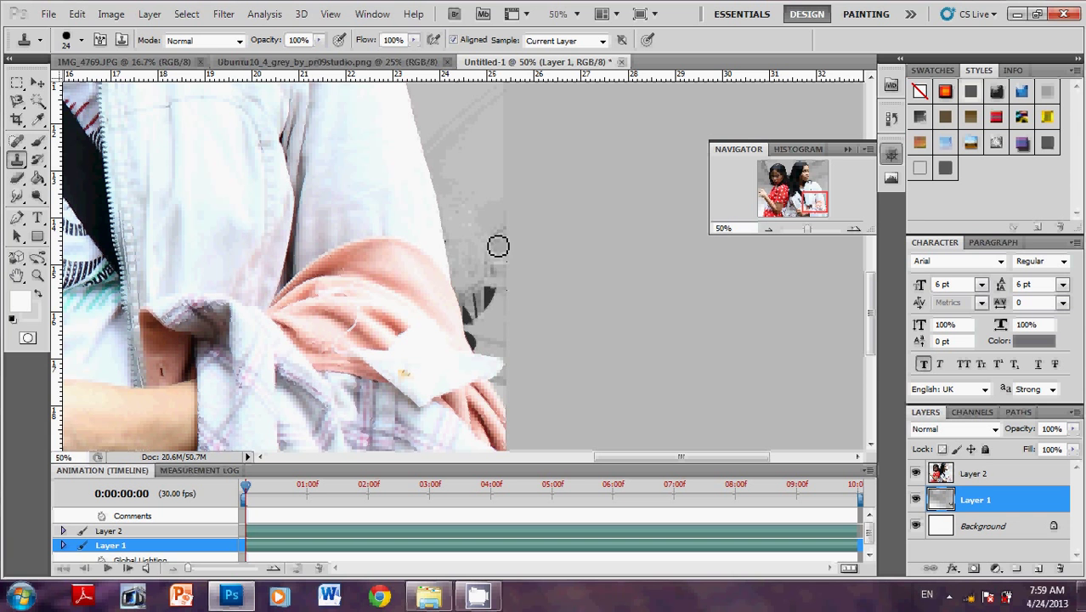
Clone away the dark shapes and specks near the cuff and along the jacket edge.
{"action": "mouse_move", "coordinate": [501, 274]}
{"action": "left_mouse_down"}
{"action": "mouse_move", "coordinate": [485, 297]}
{"action": "mouse_move", "coordinate": [487, 179]}
{"action": "left_mouse_up"}
{"action": "mouse_move", "coordinate": [493, 259]}
{"action": "left_mouse_down"}
{"action": "mouse_move", "coordinate": [463, 253]}
{"action": "mouse_move", "coordinate": [460, 194]}
{"action": "left_mouse_up"}
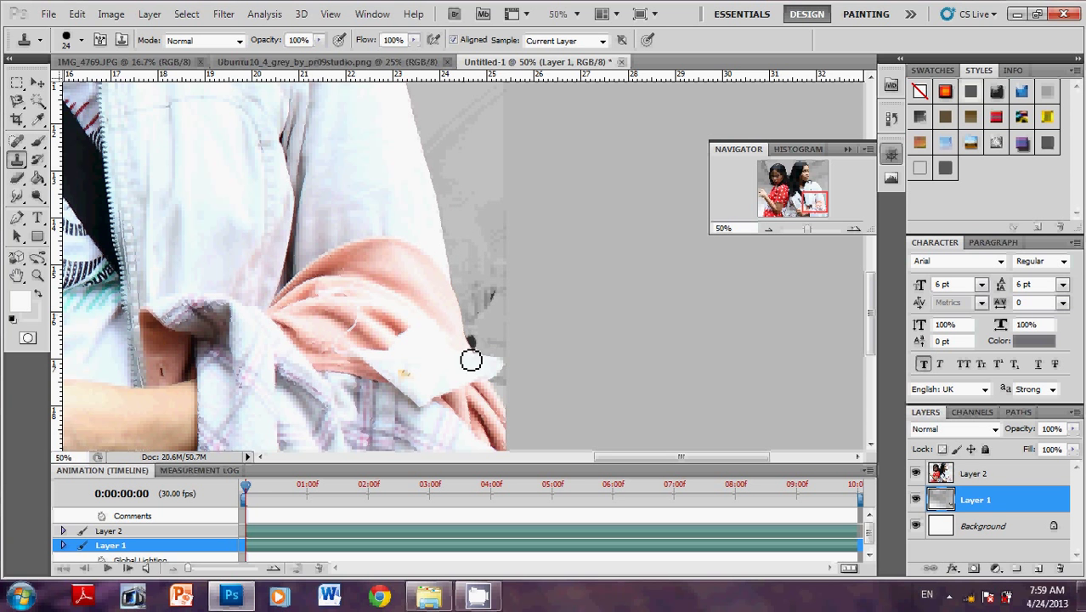
{"action": "left_click_drag", "start_coordinate": [485, 247], "coordinate": [475, 250]}
{"action": "left_click_drag", "start_coordinate": [485, 313], "coordinate": [492, 291]}
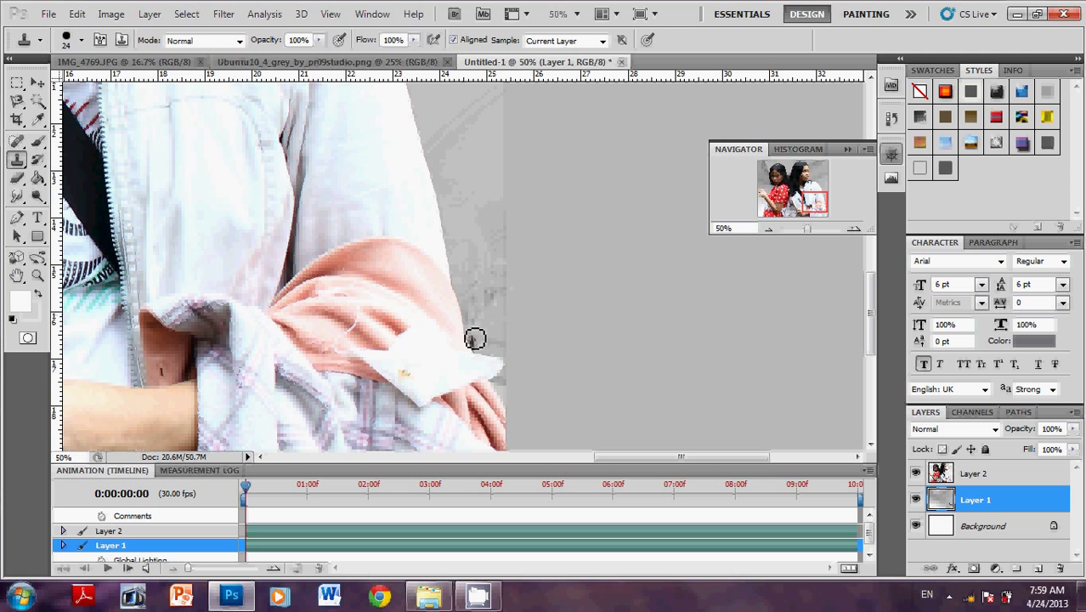
{"action": "left_click_drag", "start_coordinate": [475, 338], "coordinate": [467, 365]}
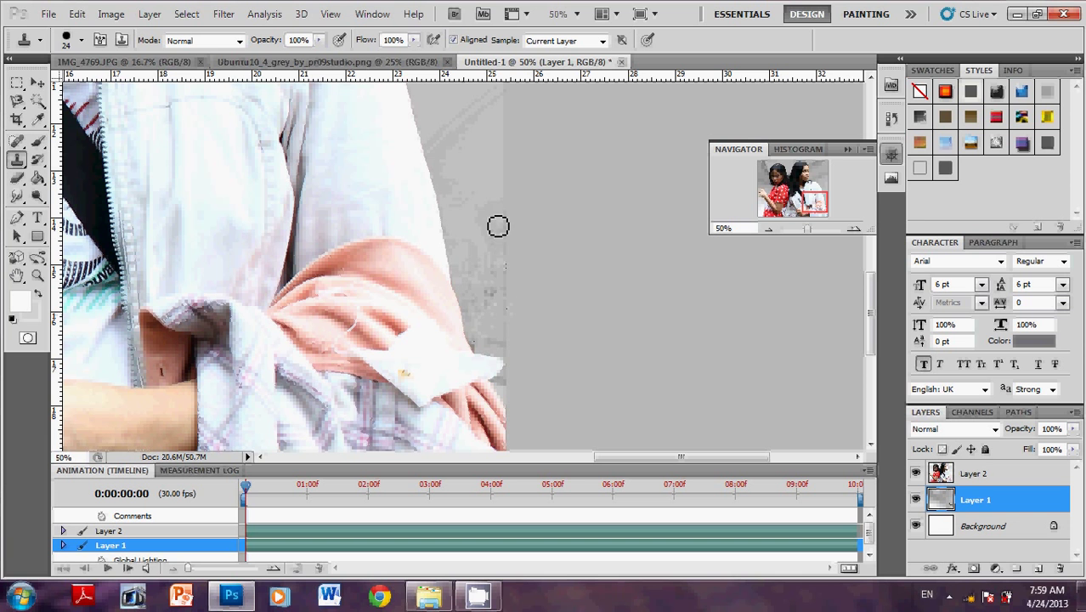
{"action": "left_click_drag", "start_coordinate": [495, 245], "coordinate": [487, 289]}
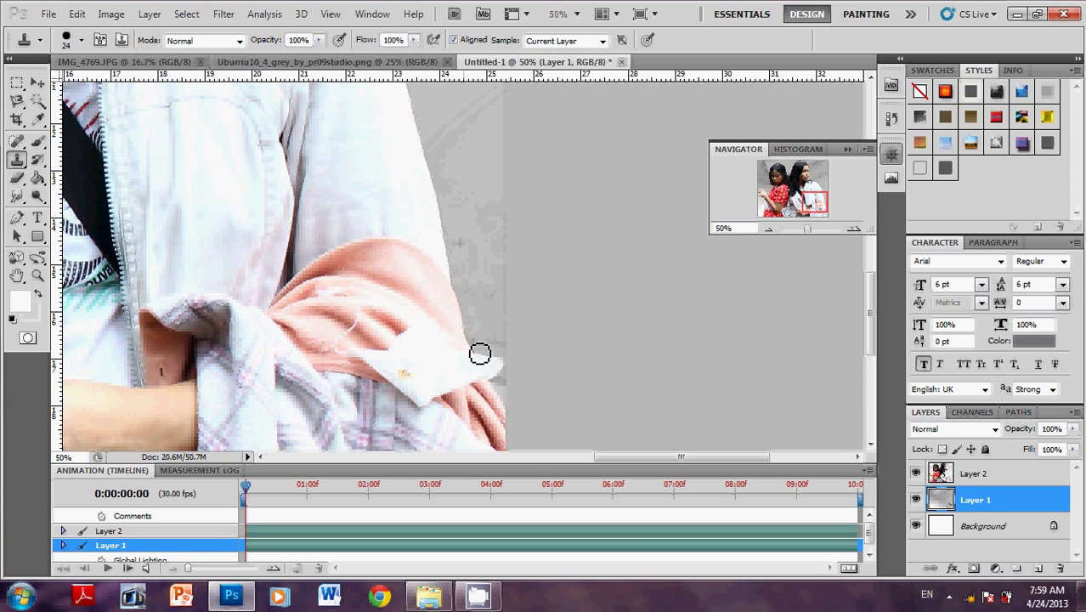
{"action": "left_click_drag", "start_coordinate": [475, 236], "coordinate": [478, 298]}
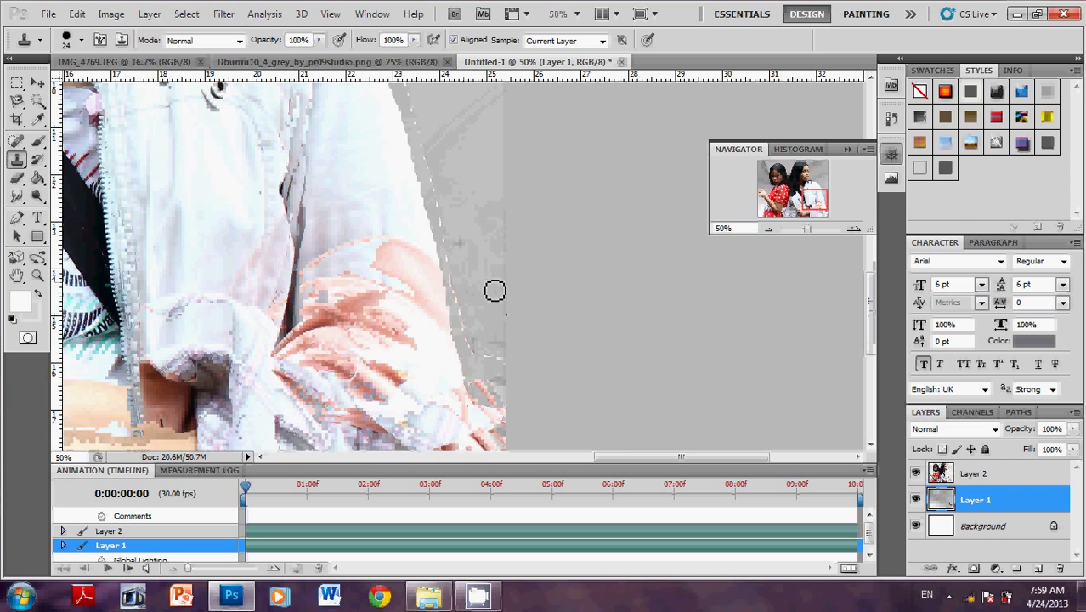
{"action": "left_click", "coordinate": [765, 229]}
Zoom out to 16.67%, check IMG_4769.JPG, then return to Untitled-1 with the Magnetic Lasso.
{"action": "left_click", "coordinate": [766, 229]}
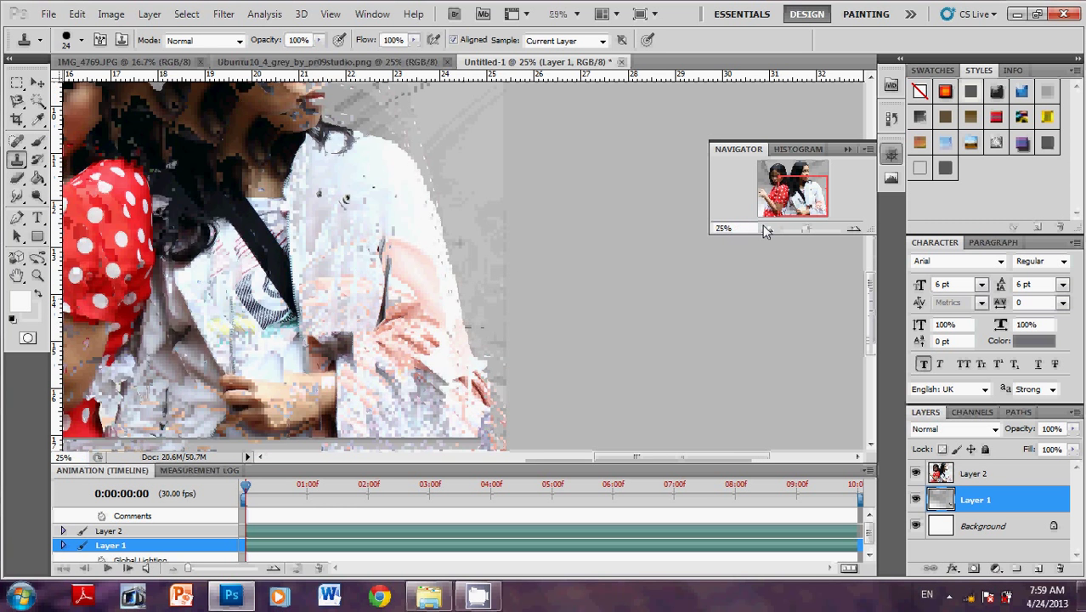
{"action": "left_click", "coordinate": [766, 228]}
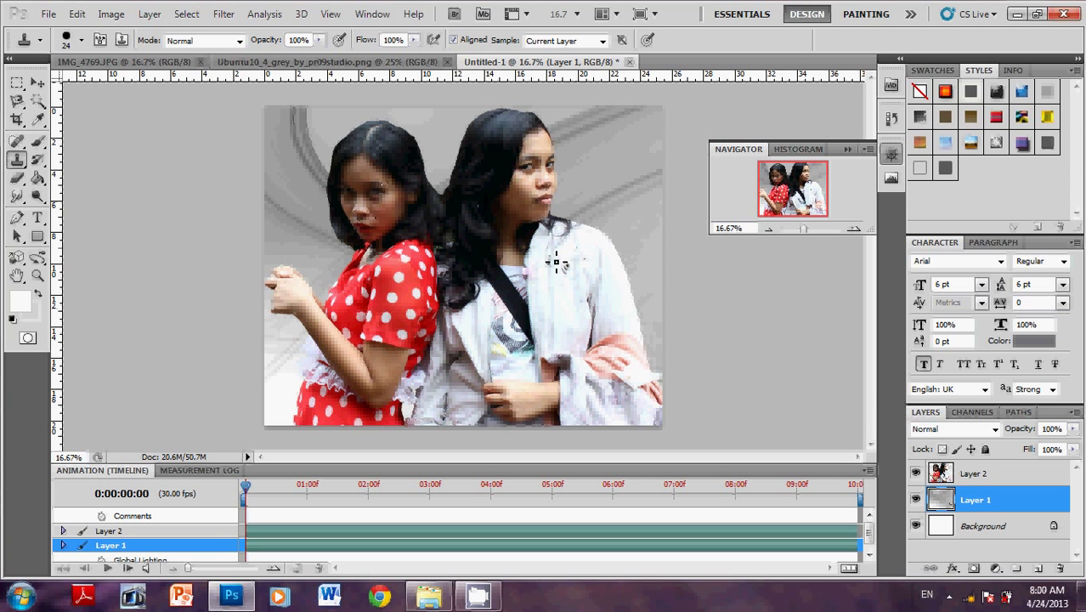
{"action": "left_click", "coordinate": [136, 62]}
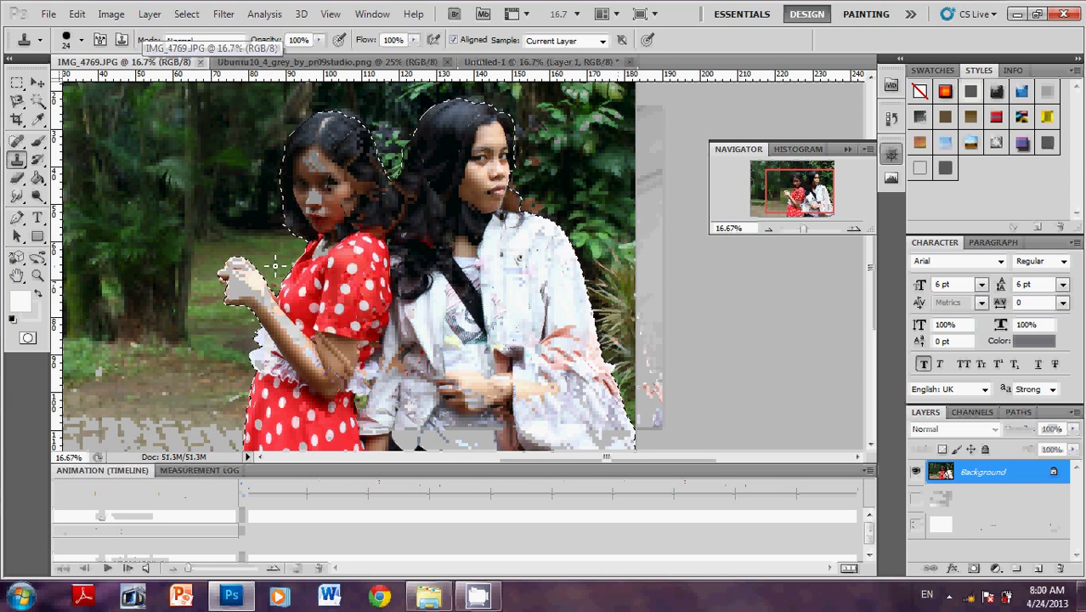
{"action": "left_click", "coordinate": [16, 102]}
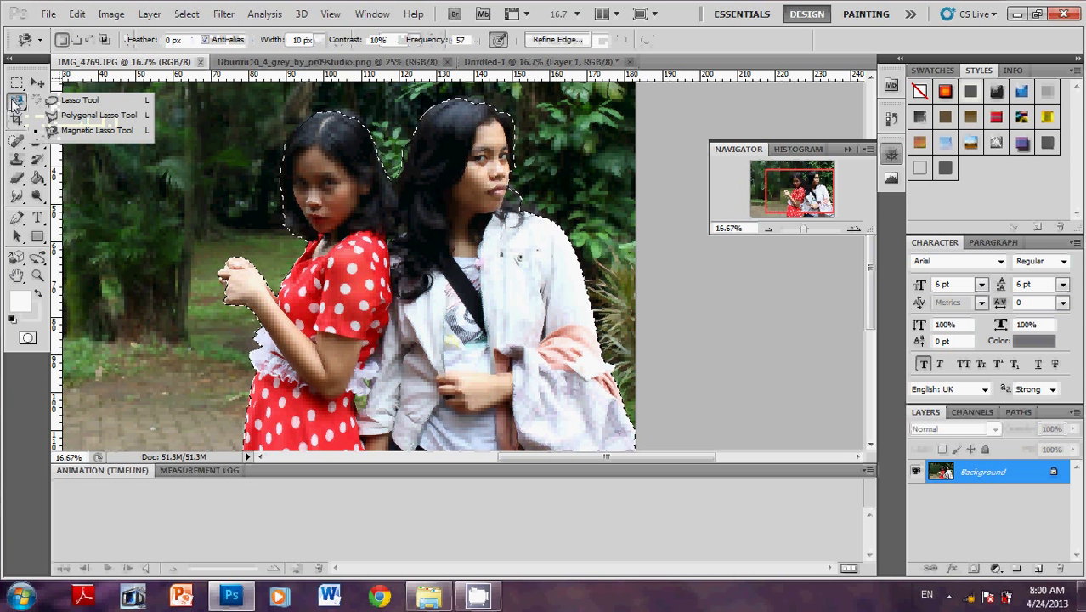
{"action": "left_click", "coordinate": [12, 103]}
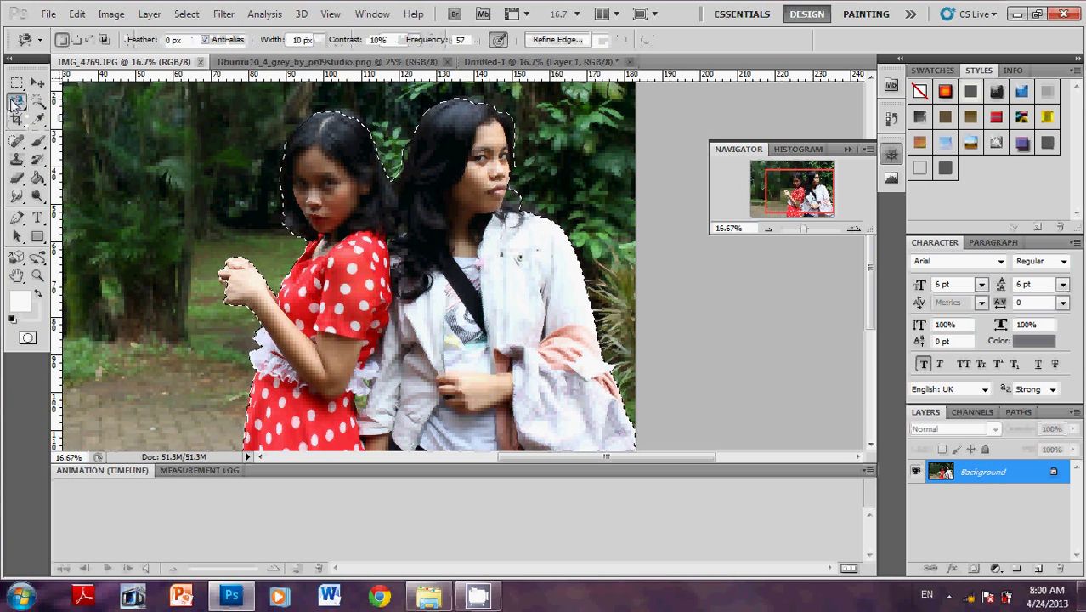
{"action": "left_click", "coordinate": [523, 63]}
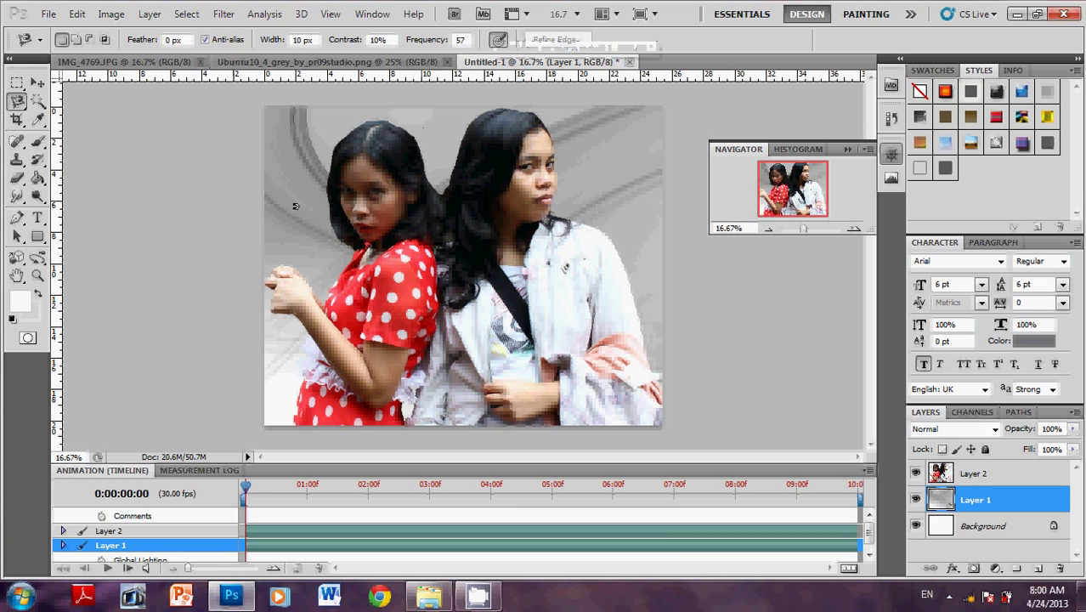
Save the composite as 'gabung' in Photoshop PSD format with Maximize Compatibility on.
{"action": "left_click", "coordinate": [49, 14]}
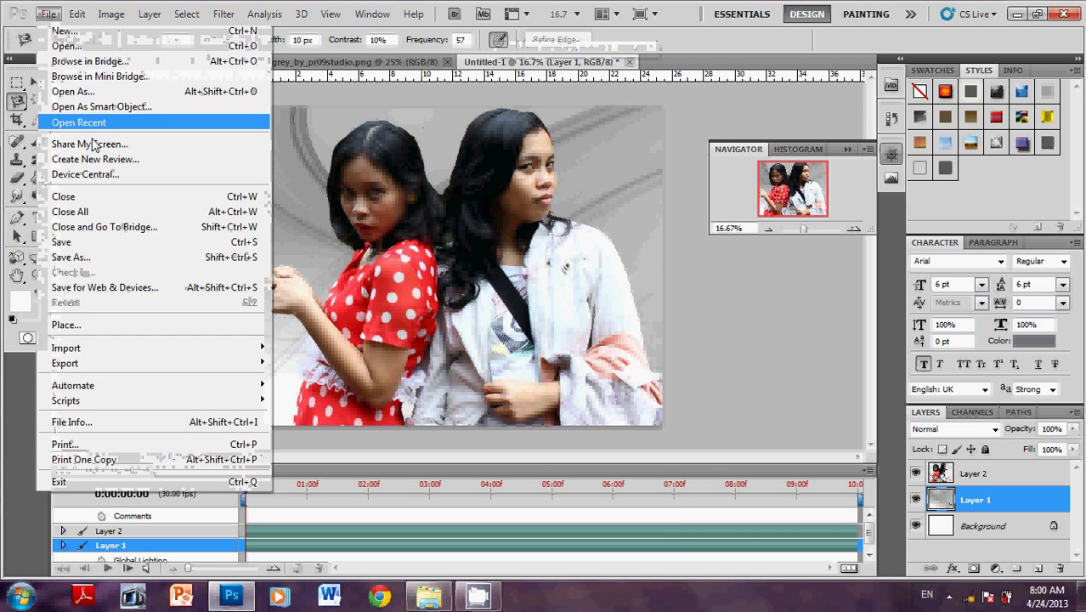
{"action": "left_click", "coordinate": [120, 262]}
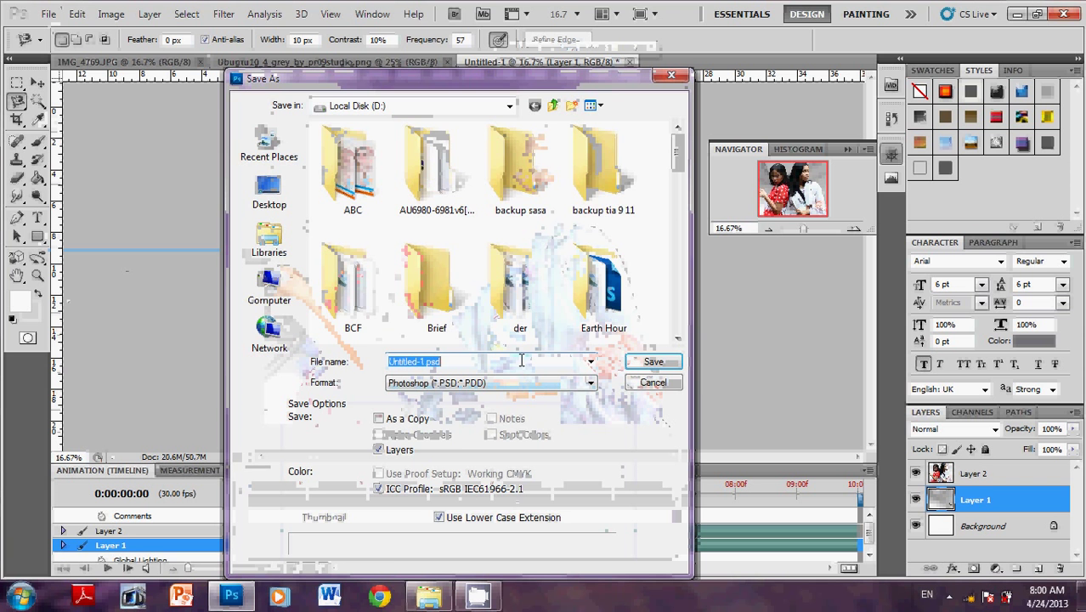
{"action": "type", "text": "gabung"}
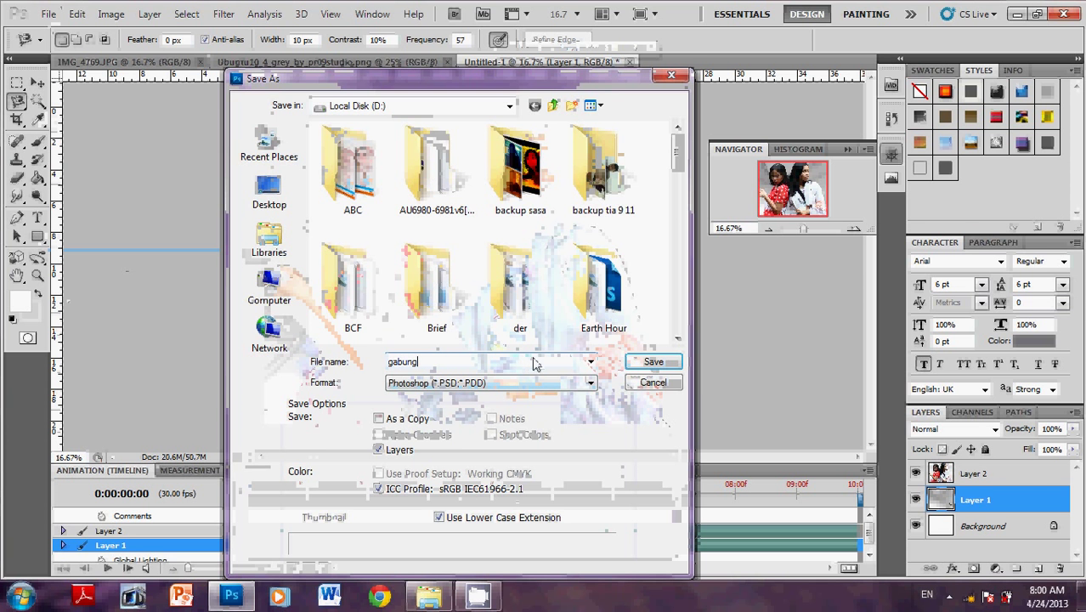
{"action": "left_click", "coordinate": [658, 363]}
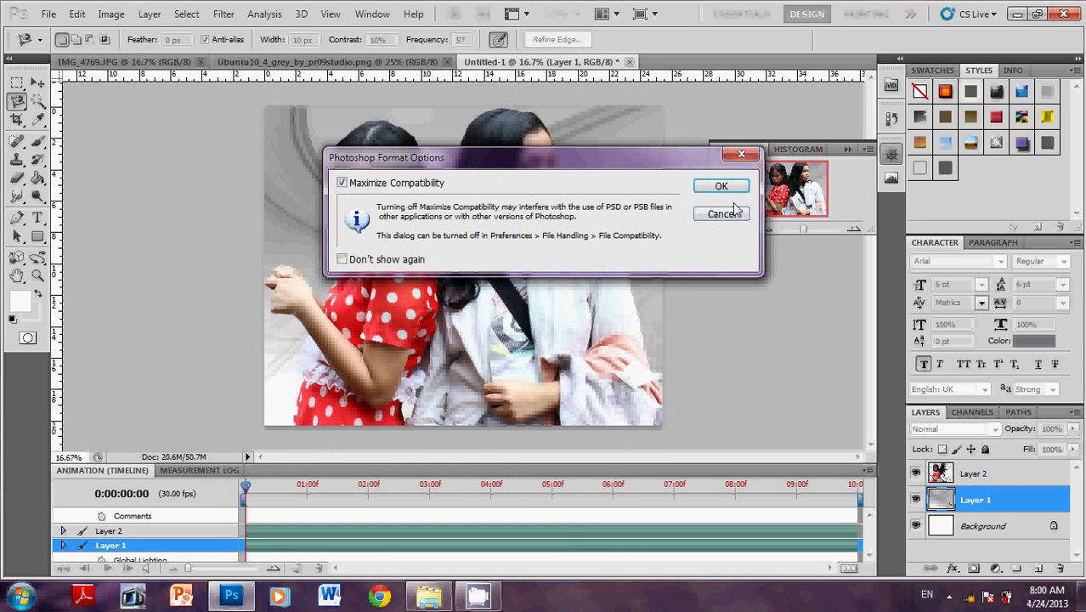
{"action": "left_click", "coordinate": [721, 187]}
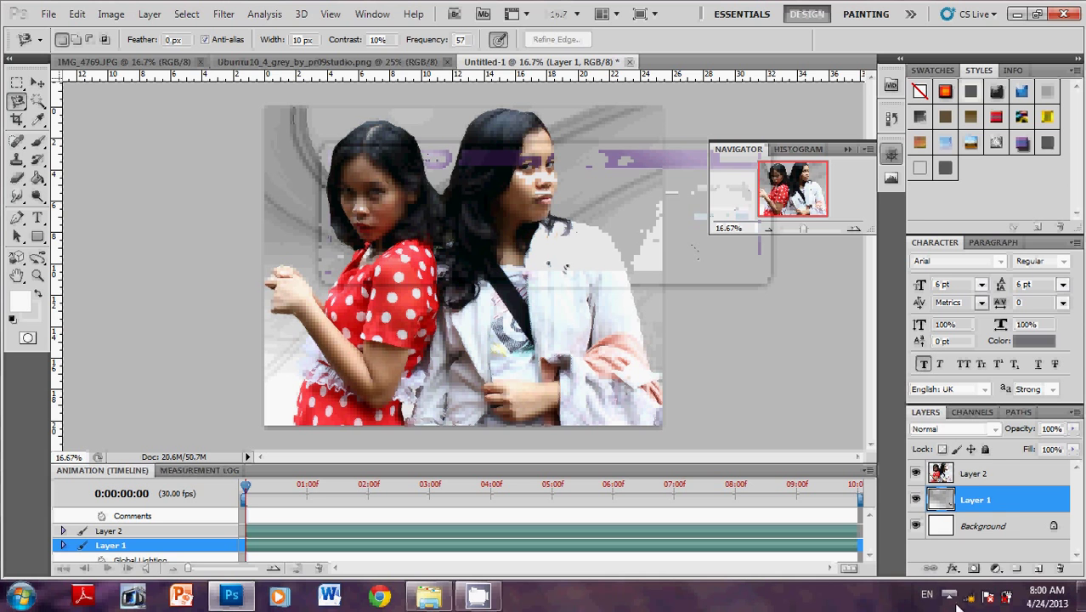